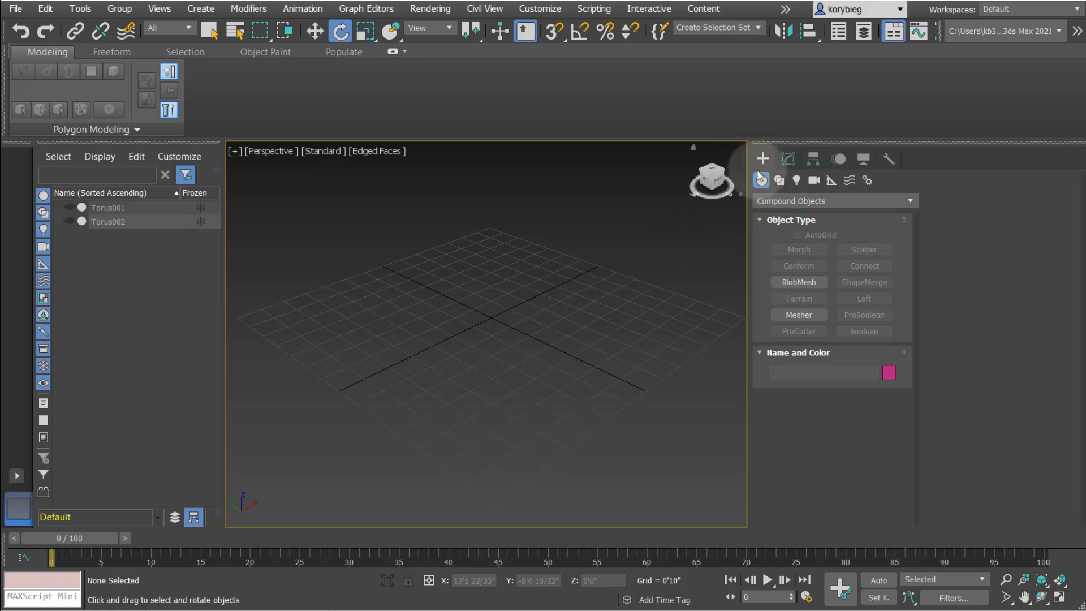
# Draw a rectangle spline about 7'11" by 5'4" across the middle of the grid, and undo it.
pyautogui.click(779, 180)
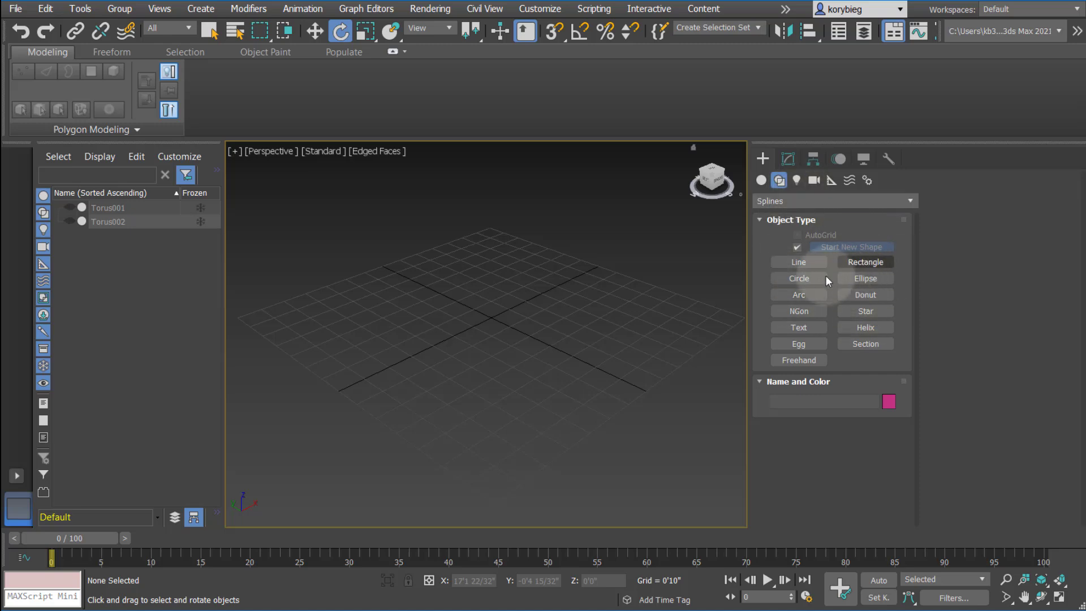
pyautogui.click(860, 262)
pyautogui.moveTo(463, 274); pyautogui.dragTo(525, 434)
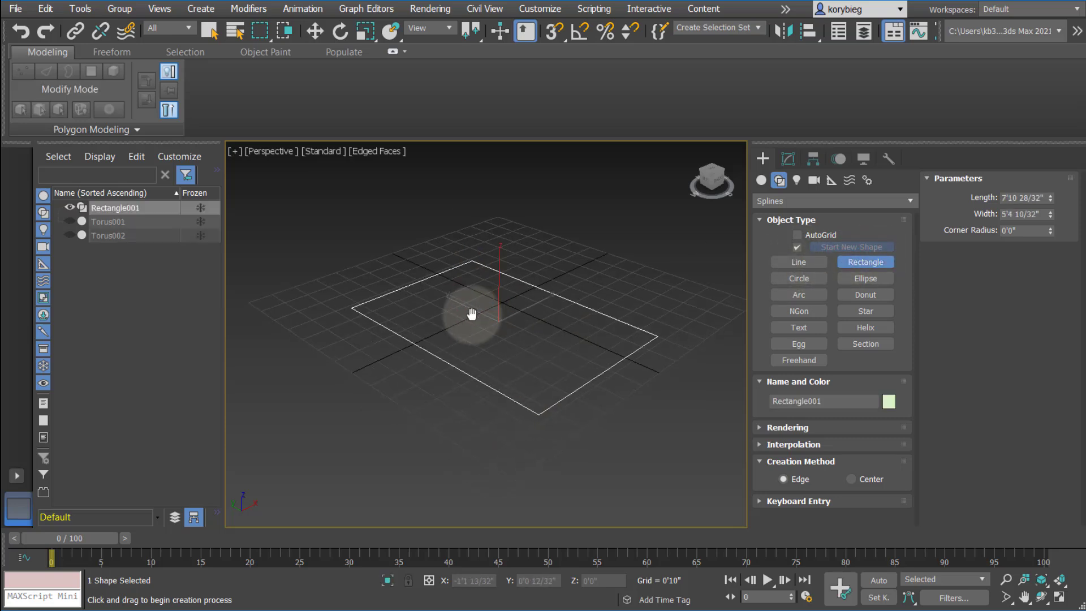
pyautogui.hotkey('ctrl', 'z')
# Draw a closed line spline with seven corner vertices and an inward notch on the ground grid, and end the Line tool.
pyautogui.click(806, 262)
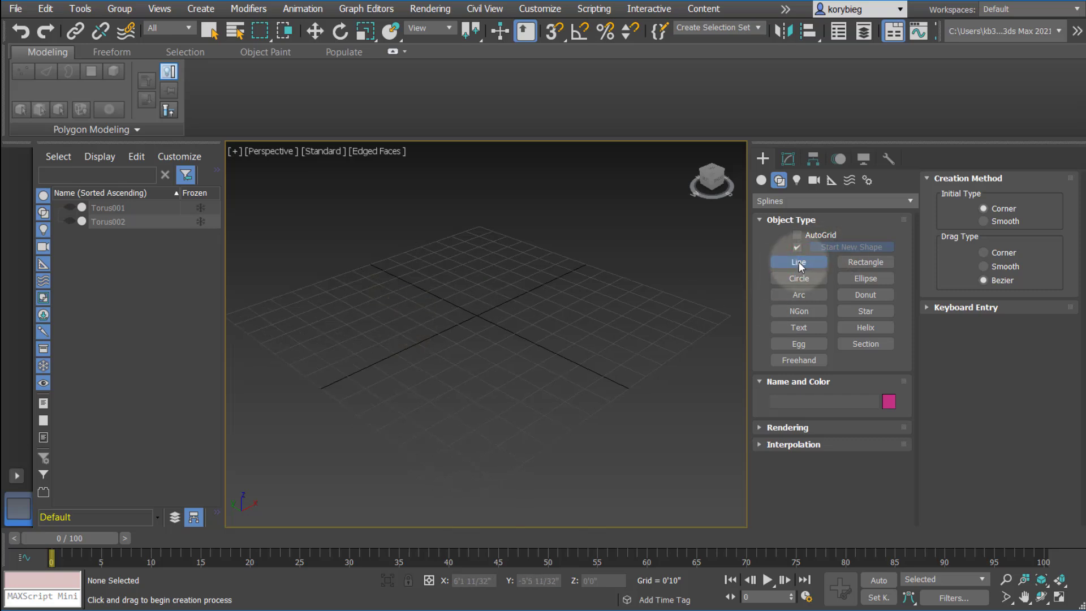
pyautogui.moveTo(446, 350); pyautogui.dragTo(462, 349, button='middle')
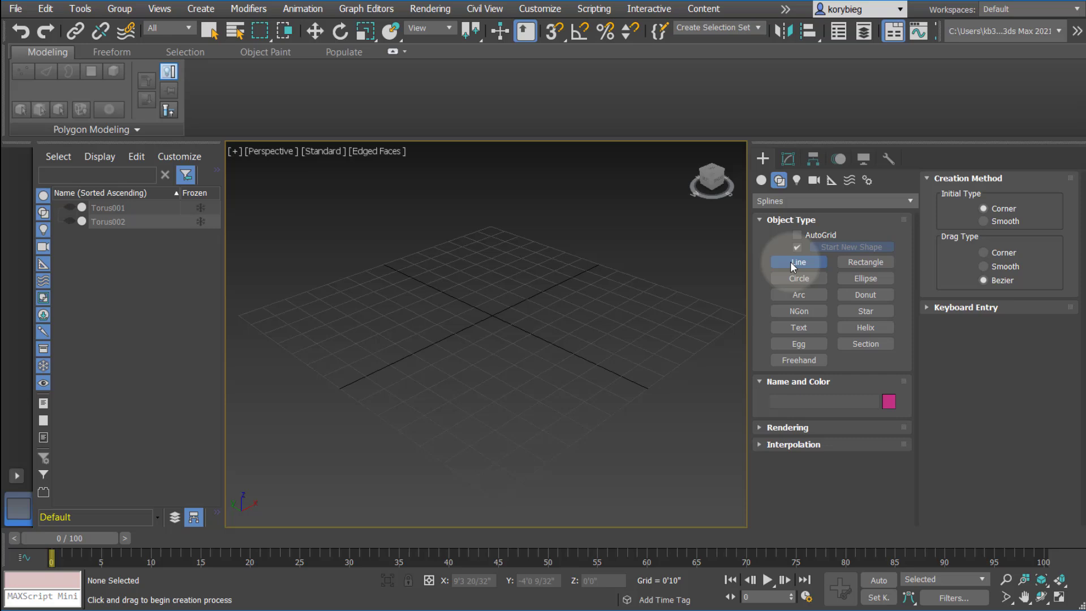
pyautogui.click(517, 255)
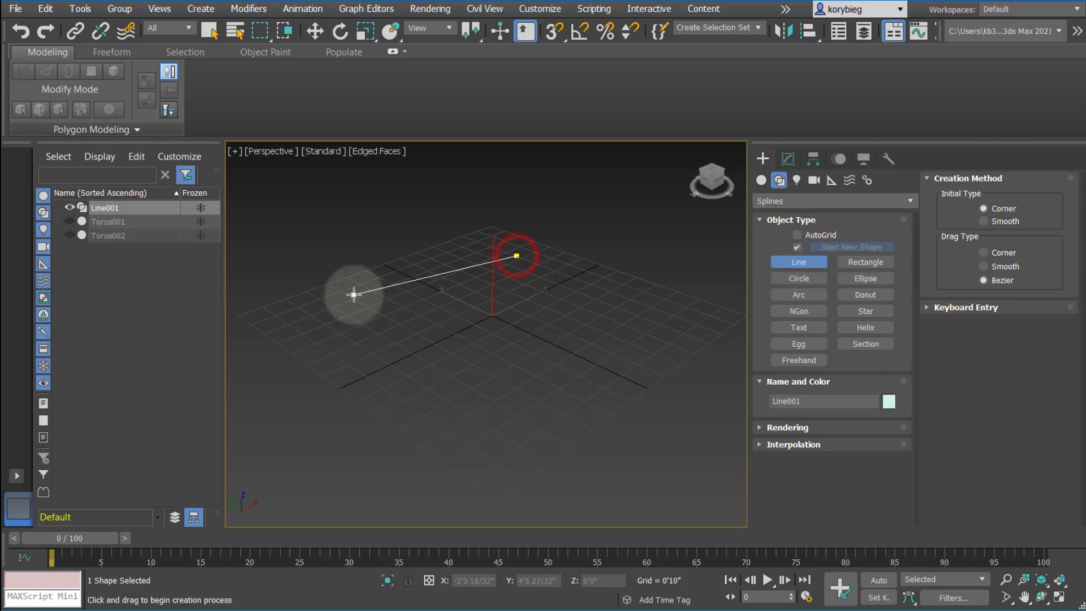
pyautogui.click(353, 295)
pyautogui.click(355, 376)
pyautogui.click(497, 449)
pyautogui.click(613, 420)
pyautogui.click(509, 357)
pyautogui.click(614, 314)
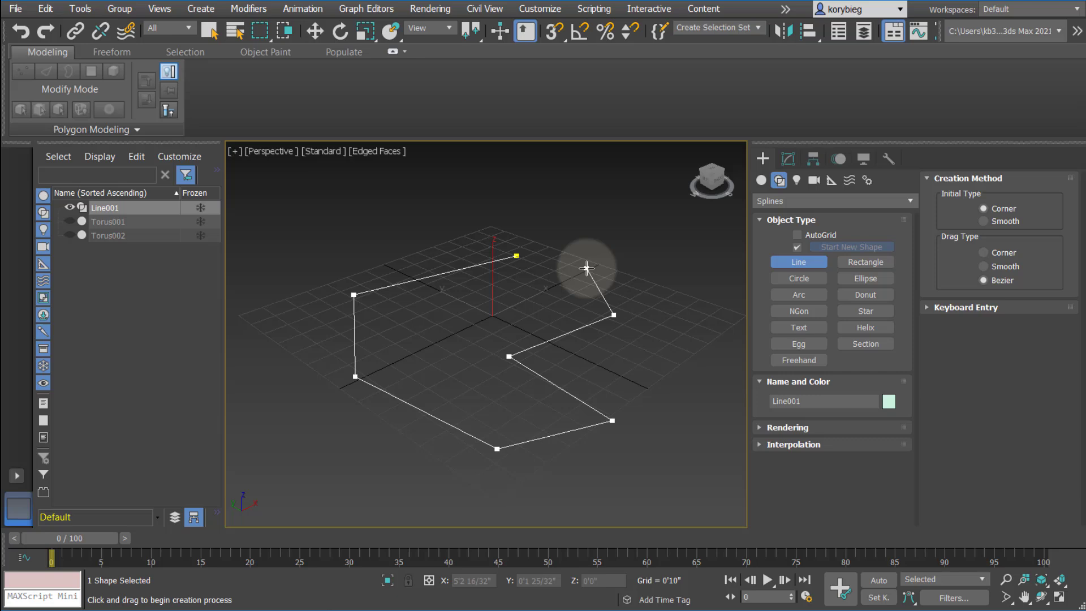
pyautogui.click(580, 269)
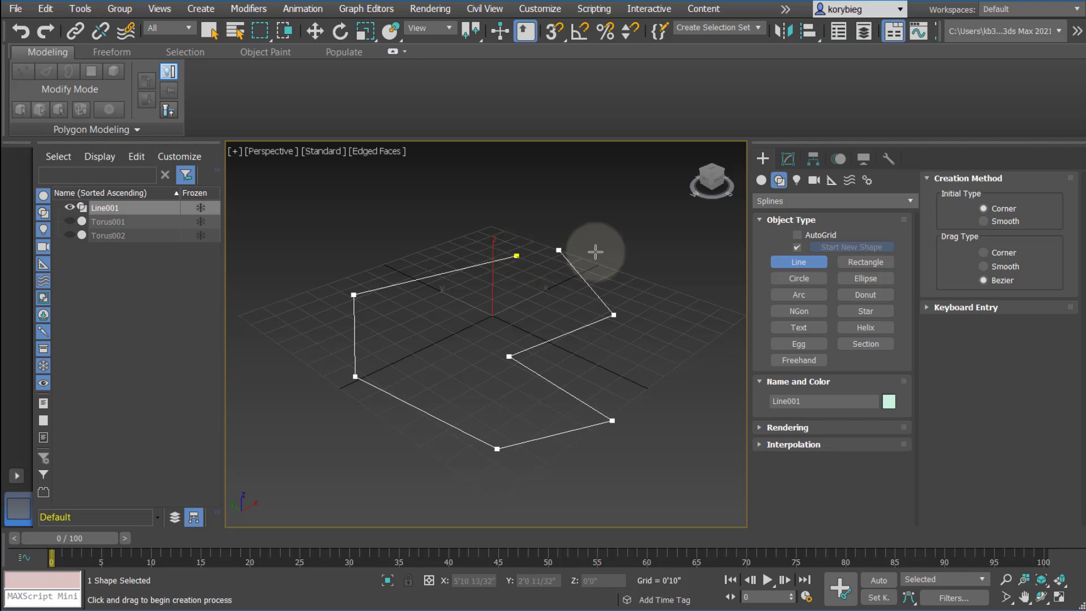
pyautogui.click(516, 256)
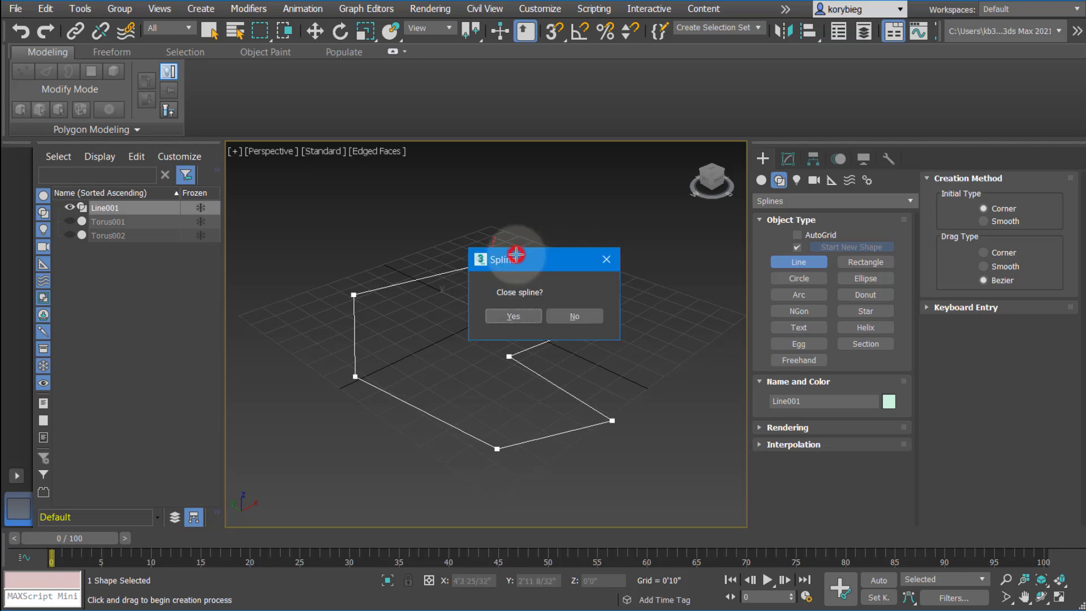
pyautogui.click(512, 317)
pyautogui.keyDown('alt'); pyautogui.moveTo(447, 364); pyautogui.dragTo(509, 323, button='middle'); pyautogui.keyUp('alt')
pyautogui.keyDown('alt'); pyautogui.moveTo(538, 257); pyautogui.dragTo(458, 293, button='middle'); pyautogui.keyUp('alt')
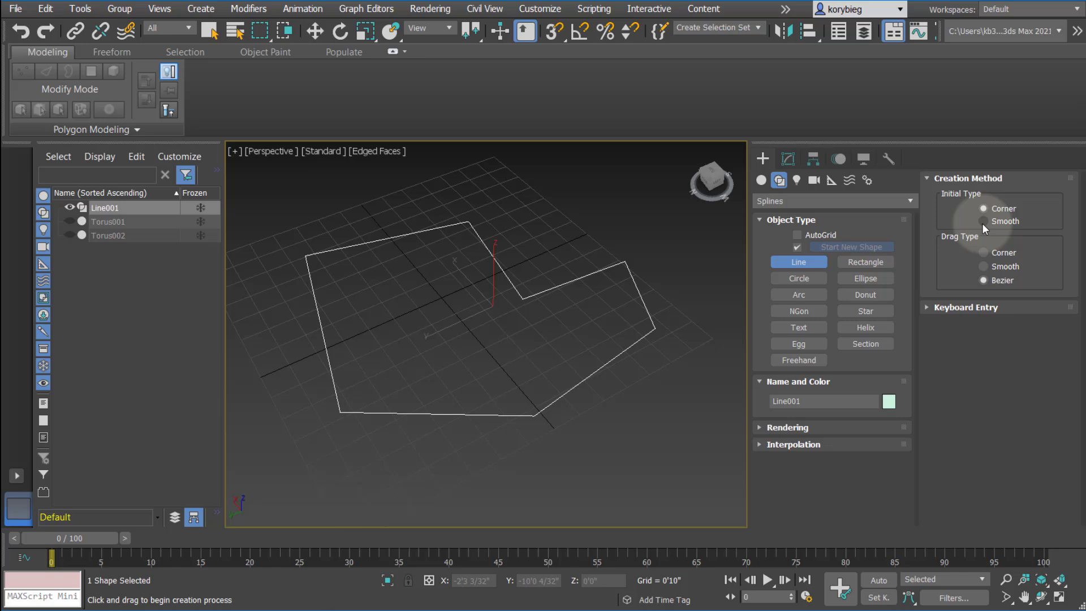
pyautogui.moveTo(464, 256)
pyautogui.mouseDown(button='middle')
pyautogui.moveTo(512, 252)
pyautogui.moveTo(446, 266)
pyautogui.moveTo(454, 256)
pyautogui.mouseUp(button='middle')
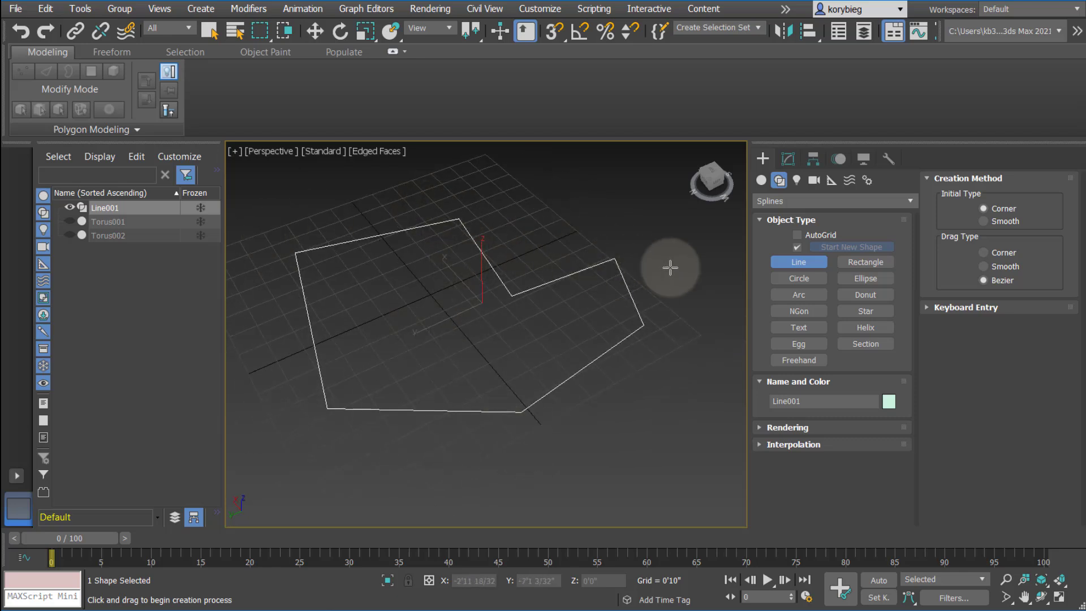
pyautogui.moveTo(518, 290); pyautogui.dragTo(485, 304, button='middle')
pyautogui.rightClick(505, 310)
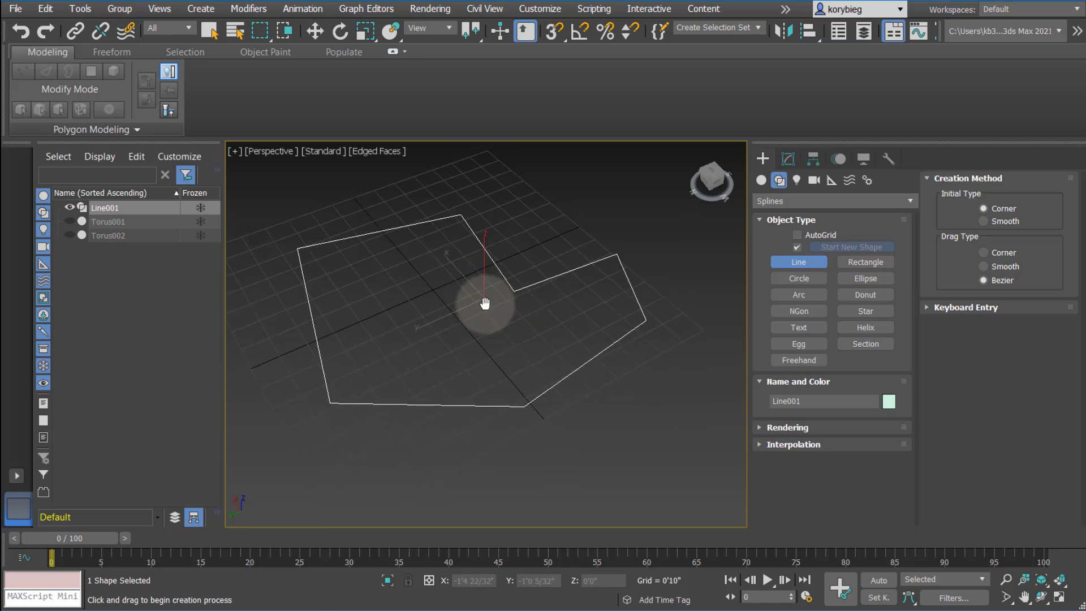
# Enter the line's Vertex sub-object level and select single corner vertices around the notch, finishing with the notch's outer tip.
pyautogui.click(789, 157)
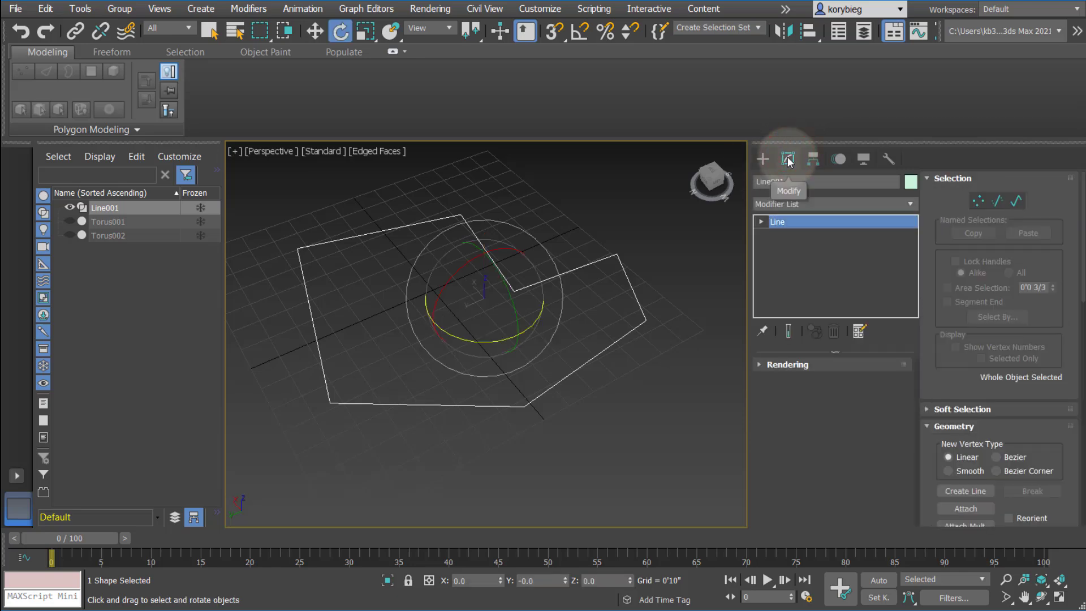
pyautogui.click(761, 221)
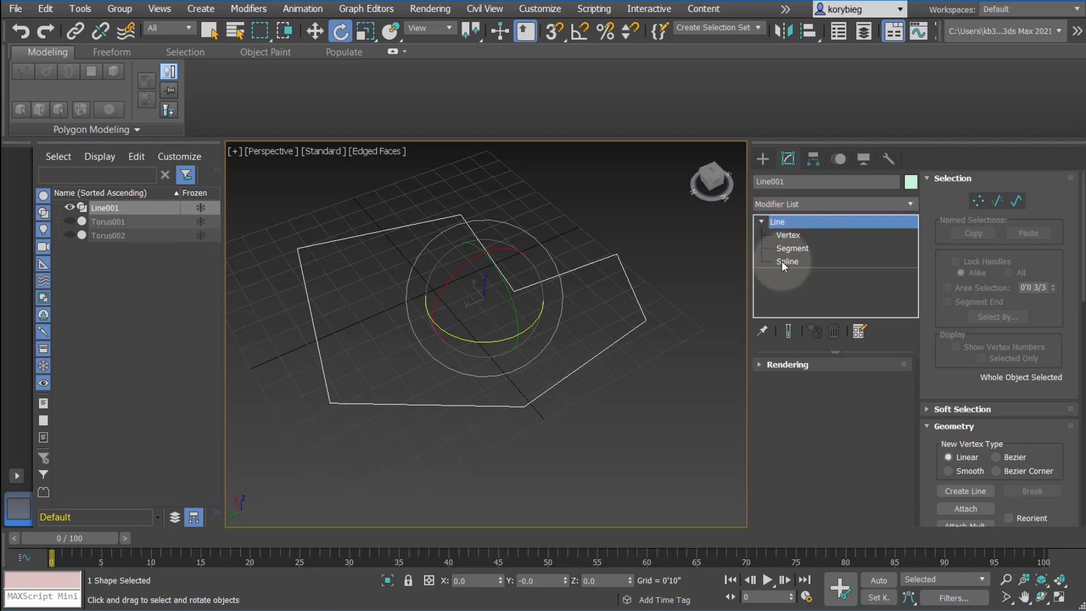
pyautogui.click(792, 237)
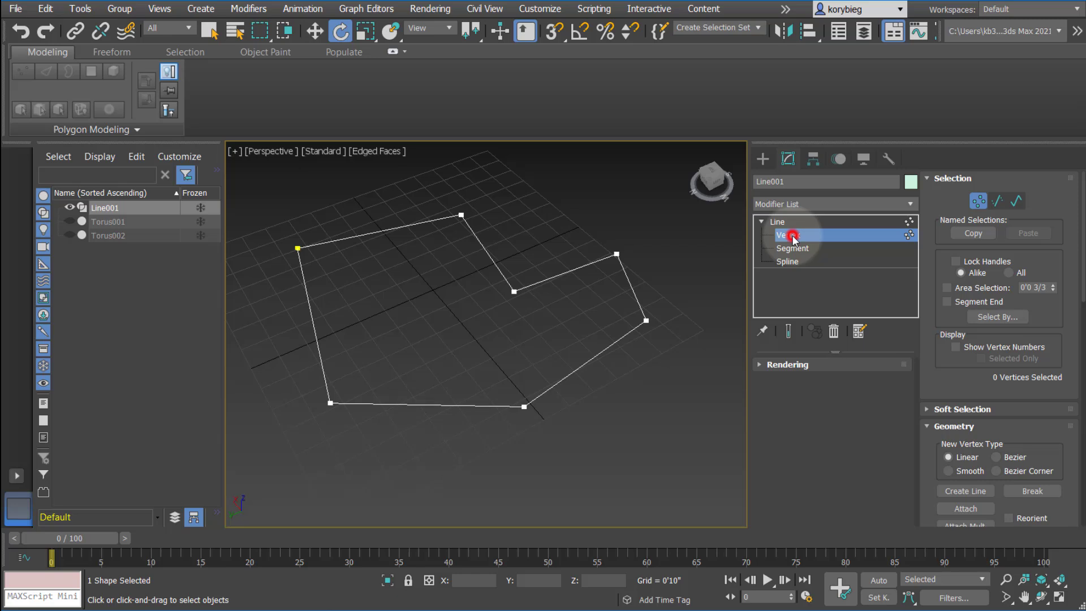
pyautogui.moveTo(429, 182); pyautogui.dragTo(496, 228)
pyautogui.moveTo(480, 280); pyautogui.dragTo(562, 310)
pyautogui.click(617, 254)
# Try selecting one segment at the Segment level and the whole outline at the Spline level.
pyautogui.click(792, 248)
pyautogui.click(587, 306)
pyautogui.click(780, 261)
pyautogui.moveTo(686, 396); pyautogui.dragTo(593, 318)
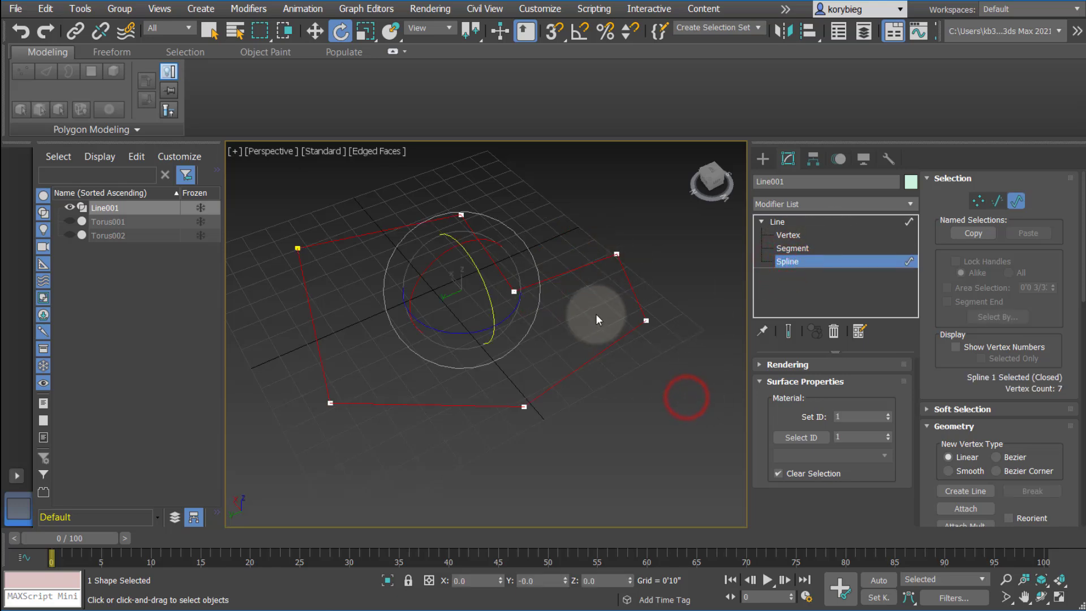
# Return to the Vertex level and convert the notch vertex and the neighbouring vertex at the back to Smooth.
pyautogui.click(788, 235)
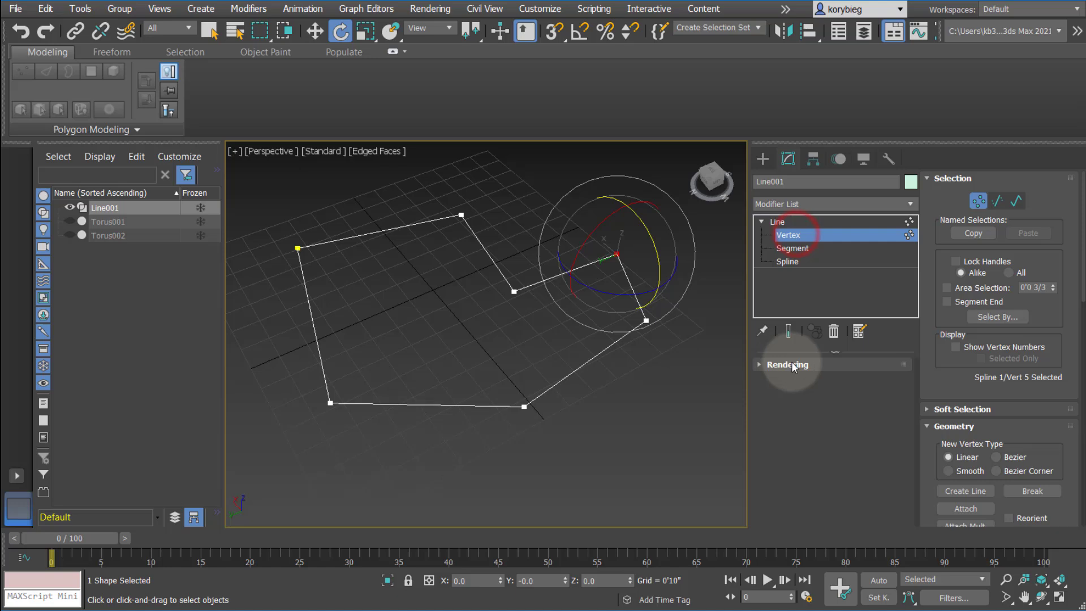
pyautogui.moveTo(942, 396); pyautogui.dragTo(940, 278)
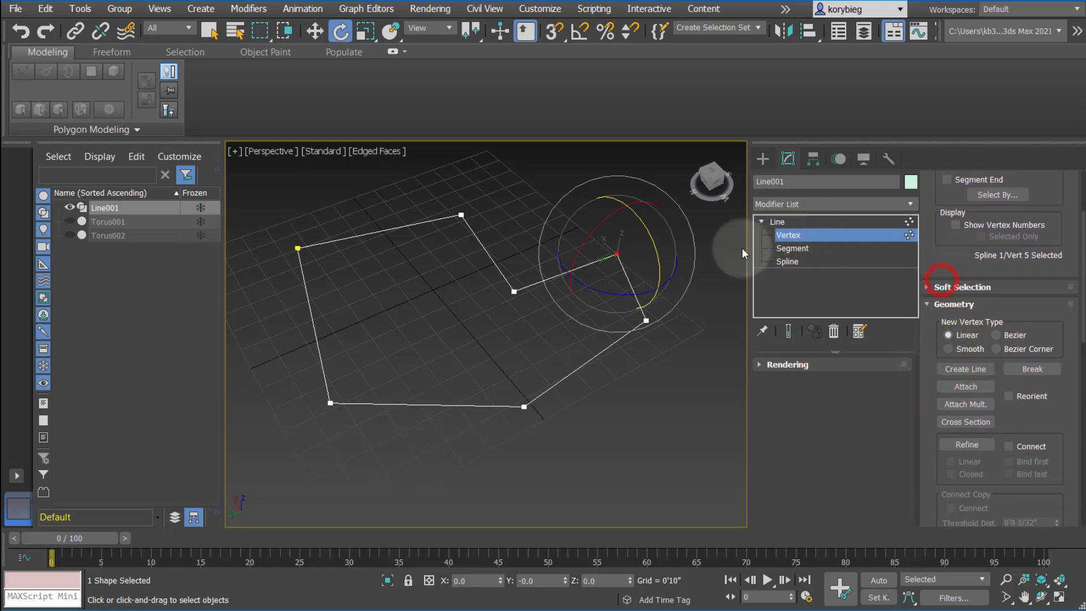
pyautogui.moveTo(372, 291); pyautogui.dragTo(379, 298, button='middle')
pyautogui.moveTo(433, 211); pyautogui.dragTo(562, 332)
pyautogui.moveTo(483, 290); pyautogui.dragTo(460, 299, button='middle')
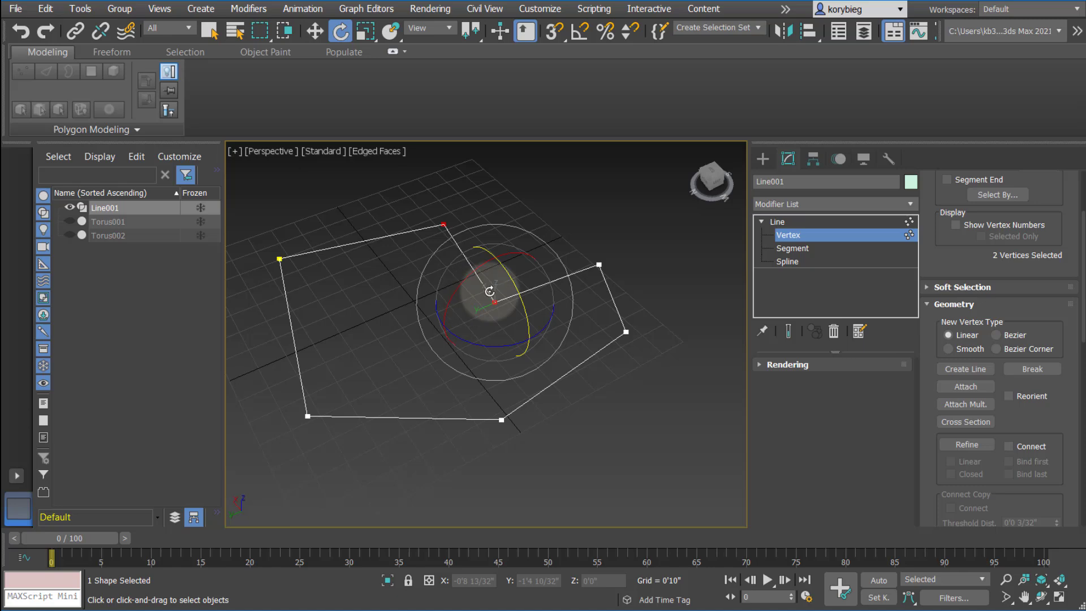
pyautogui.click(437, 216)
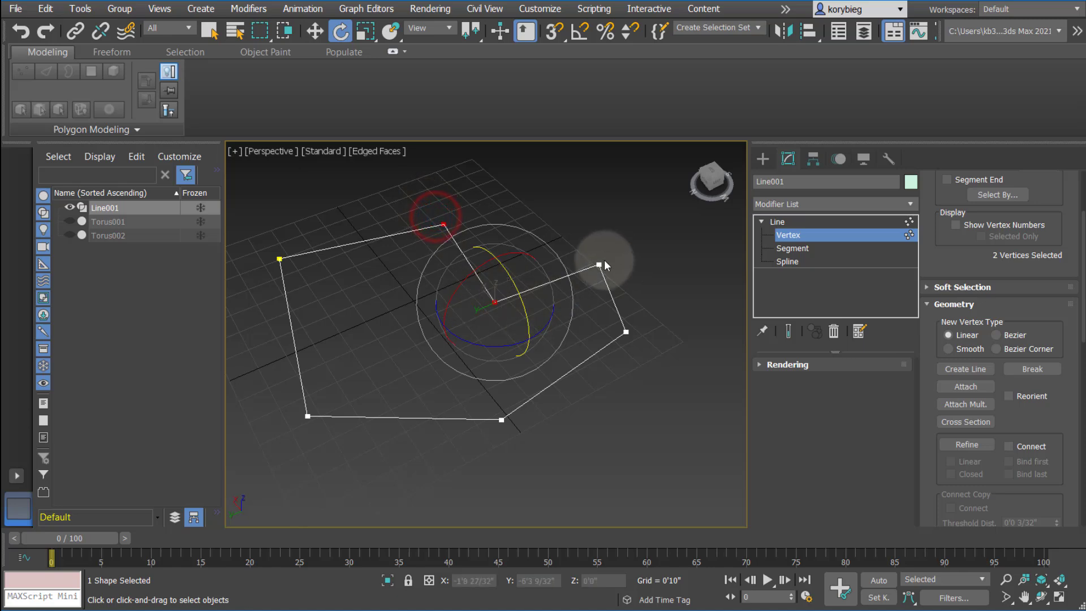
pyautogui.click(589, 243)
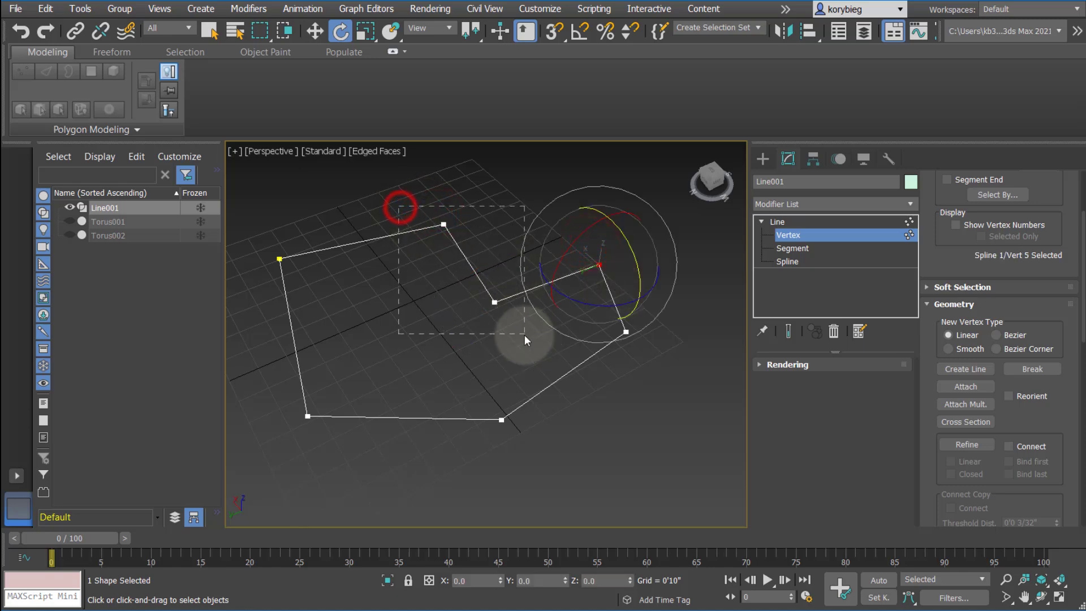
pyautogui.moveTo(525, 335); pyautogui.dragTo(524, 336)
pyautogui.rightClick(437, 218)
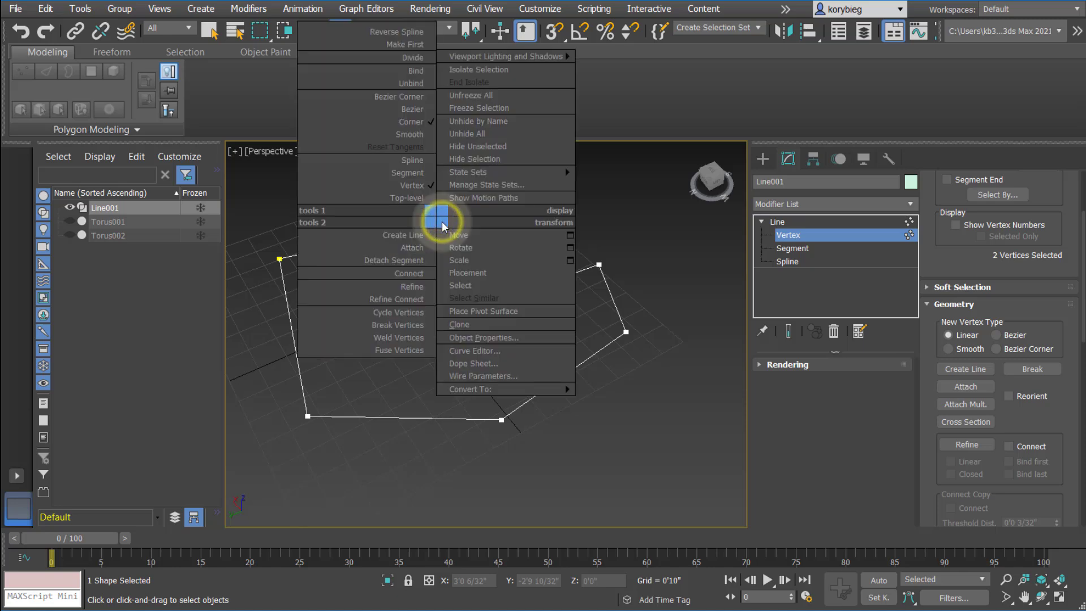
pyautogui.click(403, 139)
pyautogui.moveTo(529, 379); pyautogui.dragTo(530, 402, button='middle')
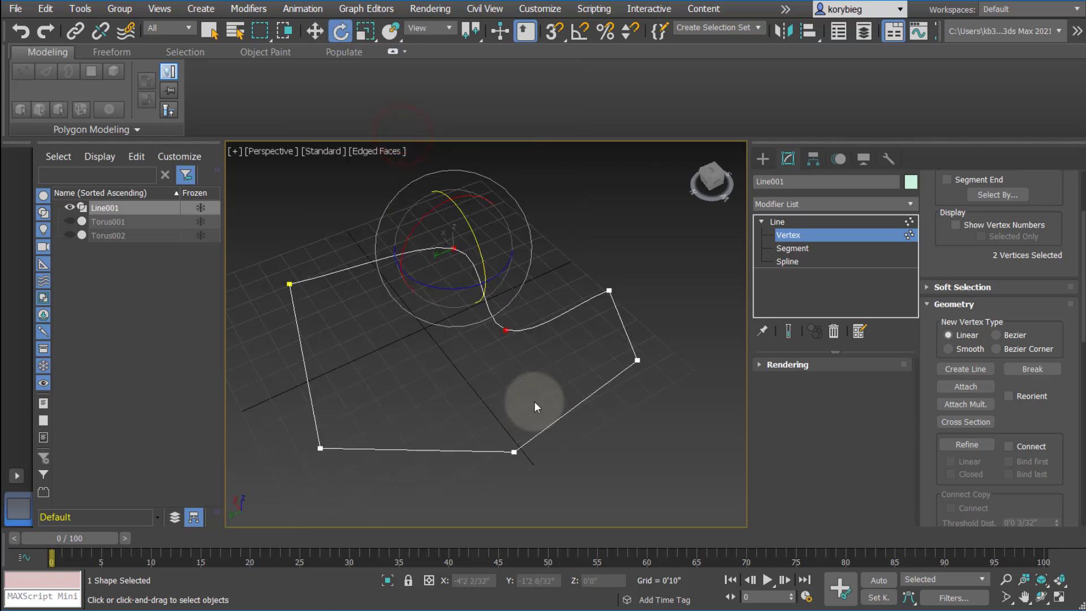
# Raise the back smooth vertex about 2' along the Z axis with the Move tool.
pyautogui.keyDown('alt'); pyautogui.moveTo(491, 325); pyautogui.dragTo(447, 328, button='middle'); pyautogui.keyUp('alt')
pyautogui.click(401, 290)
pyautogui.keyDown('alt'); pyautogui.moveTo(382, 341); pyautogui.dragTo(416, 328, button='middle'); pyautogui.keyUp('alt')
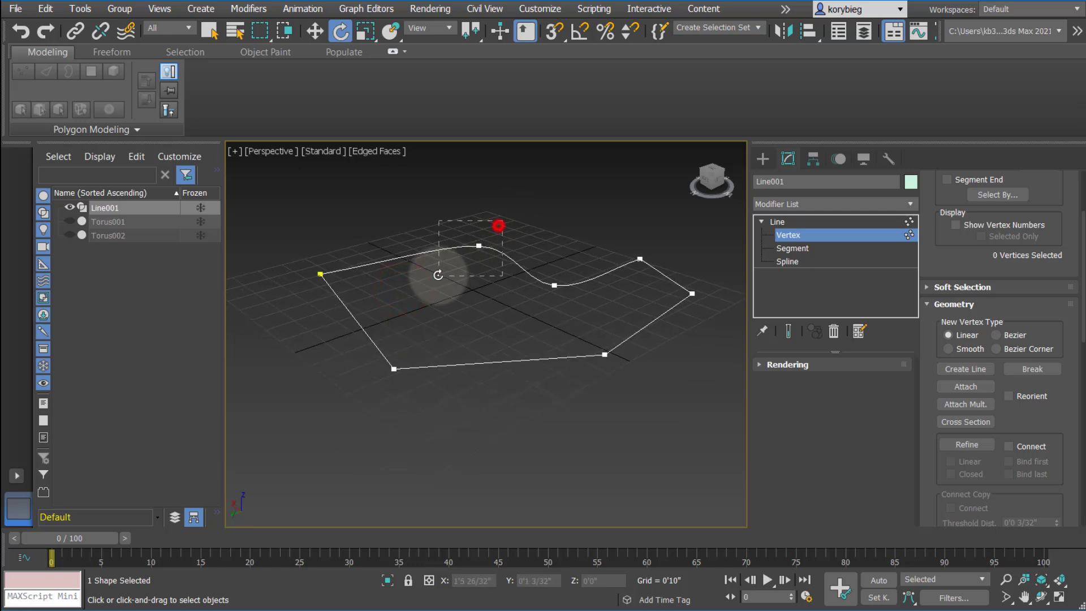
pyautogui.moveTo(440, 276); pyautogui.dragTo(440, 277)
pyautogui.click(339, 38)
pyautogui.click(315, 34)
pyautogui.moveTo(482, 185); pyautogui.dragTo(476, 136)
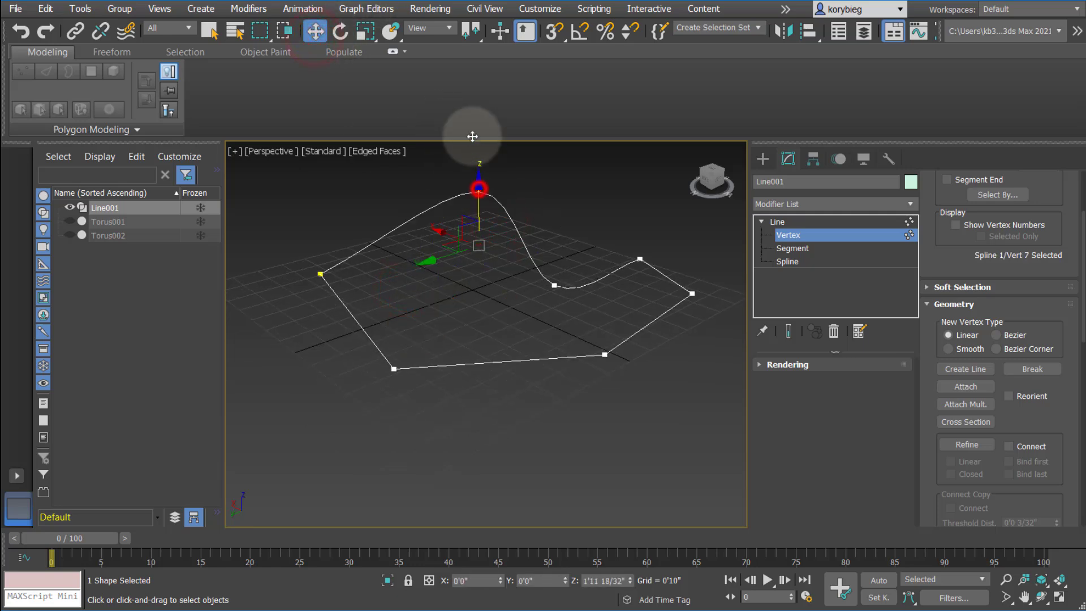
# Move the two straight-cornered vertices opposite the curve slightly outward on the ground plane, placing the second at about Y 4'8".
pyautogui.keyDown('alt'); pyautogui.moveTo(504, 252); pyautogui.dragTo(692, 372, button='middle'); pyautogui.keyUp('alt')
pyautogui.moveTo(616, 324); pyautogui.dragTo(639, 346)
pyautogui.keyDown('alt'); pyautogui.moveTo(504, 345); pyautogui.dragTo(572, 419, button='middle'); pyautogui.keyUp('alt')
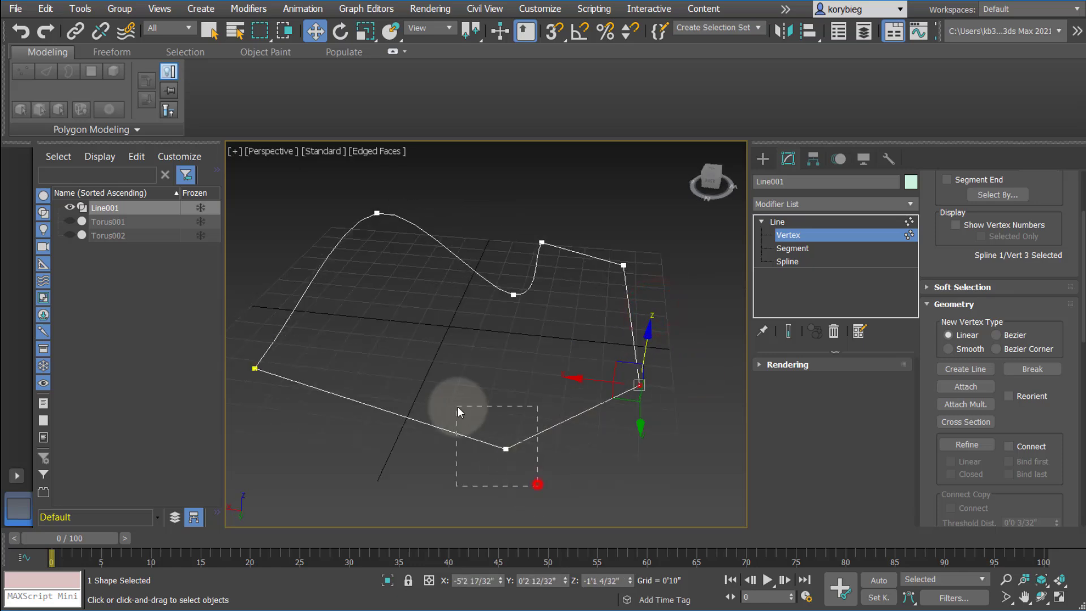
pyautogui.moveTo(458, 407); pyautogui.dragTo(457, 406)
pyautogui.moveTo(528, 471); pyautogui.dragTo(519, 401, button='middle')
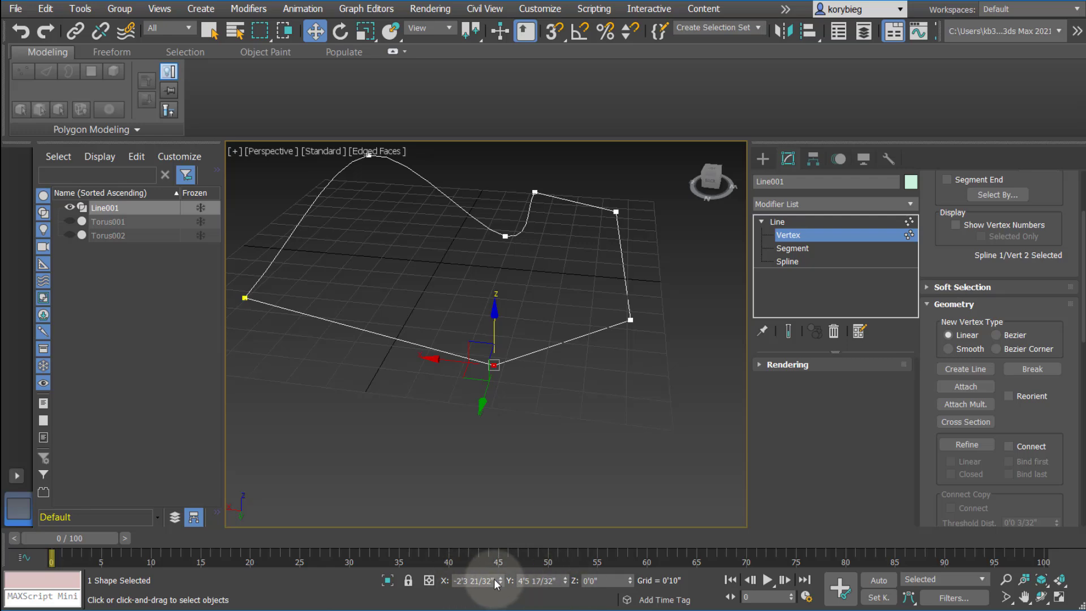
pyautogui.keyDown('alt'); pyautogui.moveTo(526, 444); pyautogui.dragTo(569, 366, button='middle'); pyautogui.keyUp('alt')
pyautogui.moveTo(547, 270); pyautogui.dragTo(556, 291, button='middle')
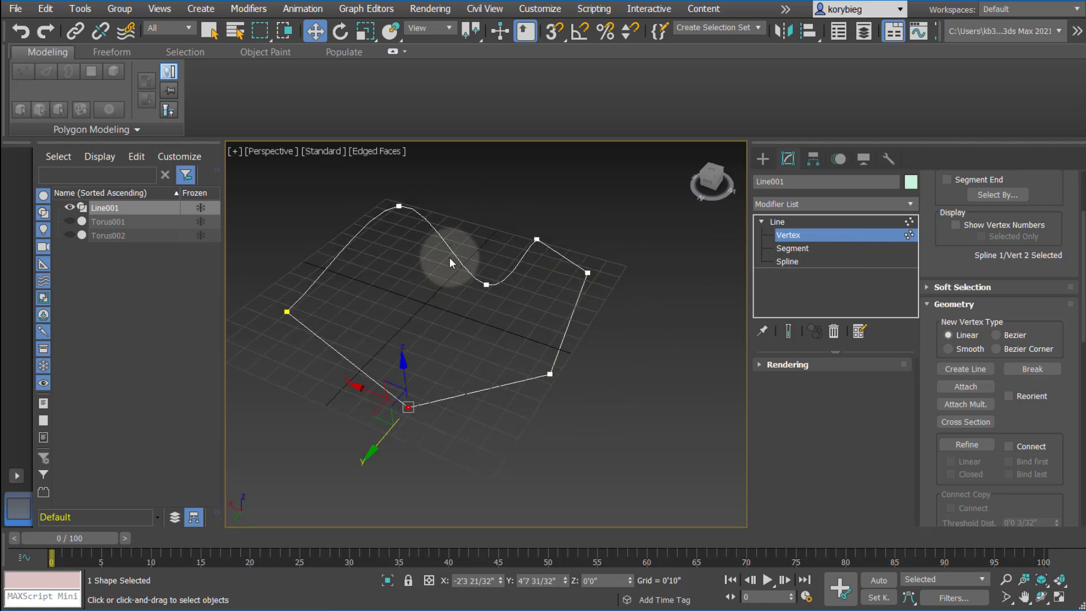
# Select the smoothed vertex in the notch and check its vertex type options without changing them.
pyautogui.moveTo(448, 258); pyautogui.dragTo(492, 308)
pyautogui.rightClick(490, 288)
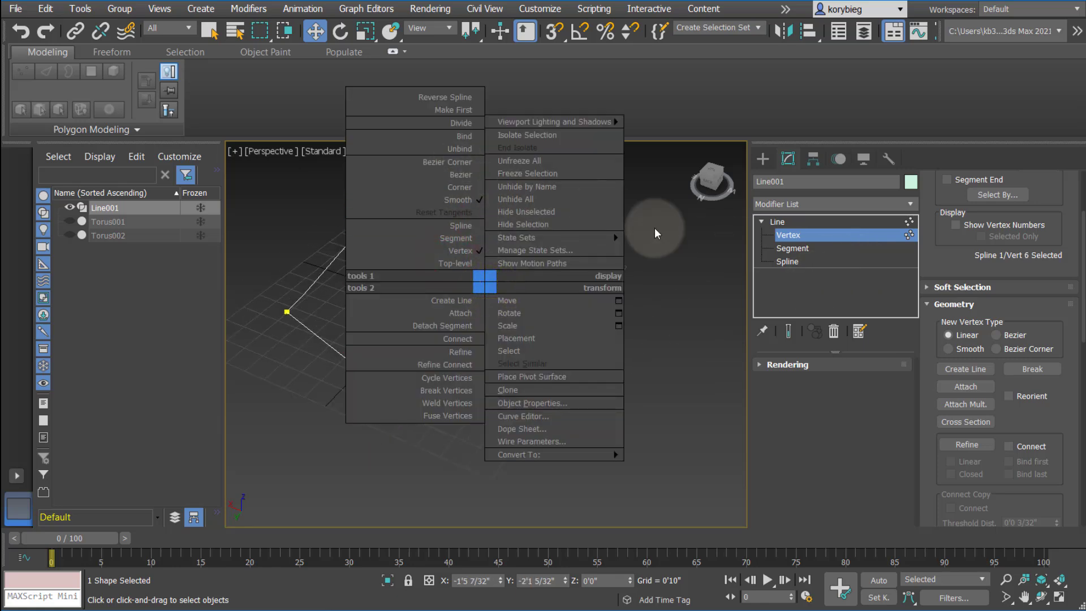
pyautogui.rightClick(667, 259)
pyautogui.keyDown('alt'); pyautogui.moveTo(449, 311); pyautogui.dragTo(594, 287, button='middle'); pyautogui.keyUp('alt')
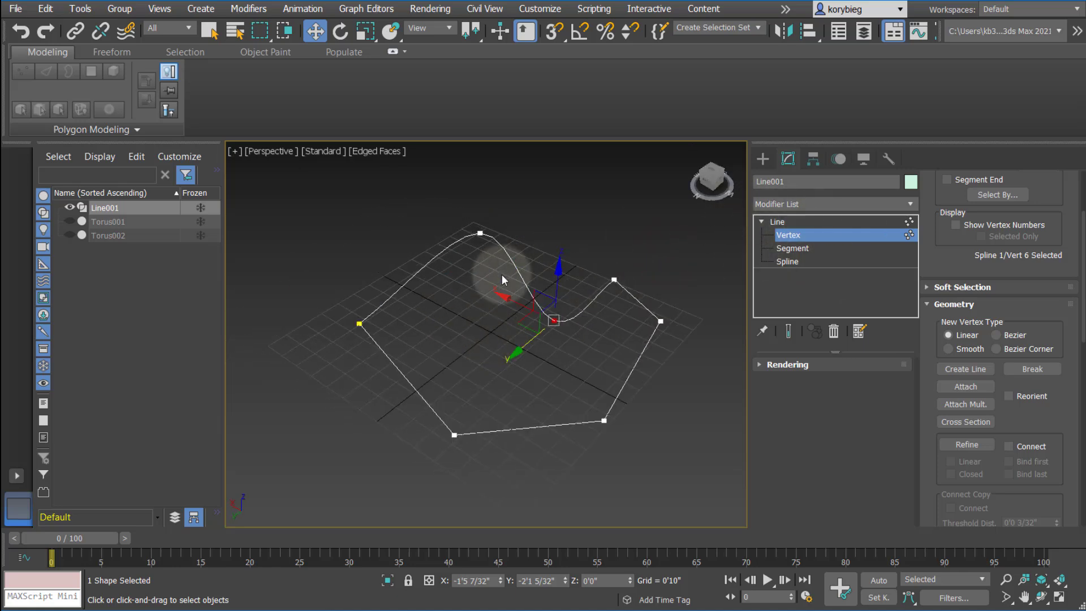
pyautogui.moveTo(569, 327); pyautogui.dragTo(543, 324, button='middle')
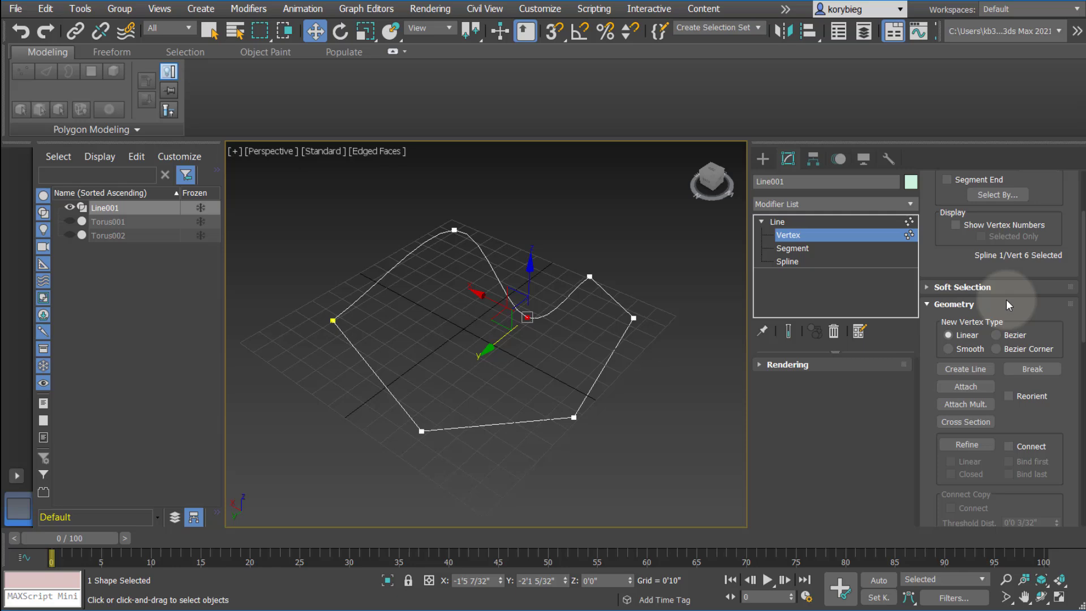
# Examine the line's Geometry editing commands and its Rendering parameters.
pyautogui.scroll(-5, 1007, 309)
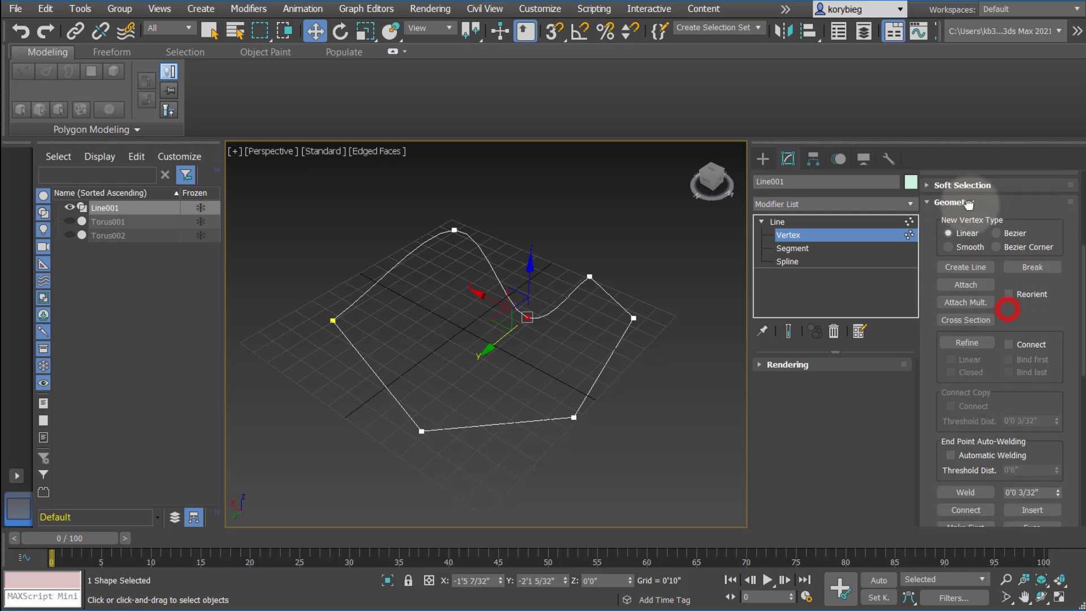
pyautogui.click(767, 364)
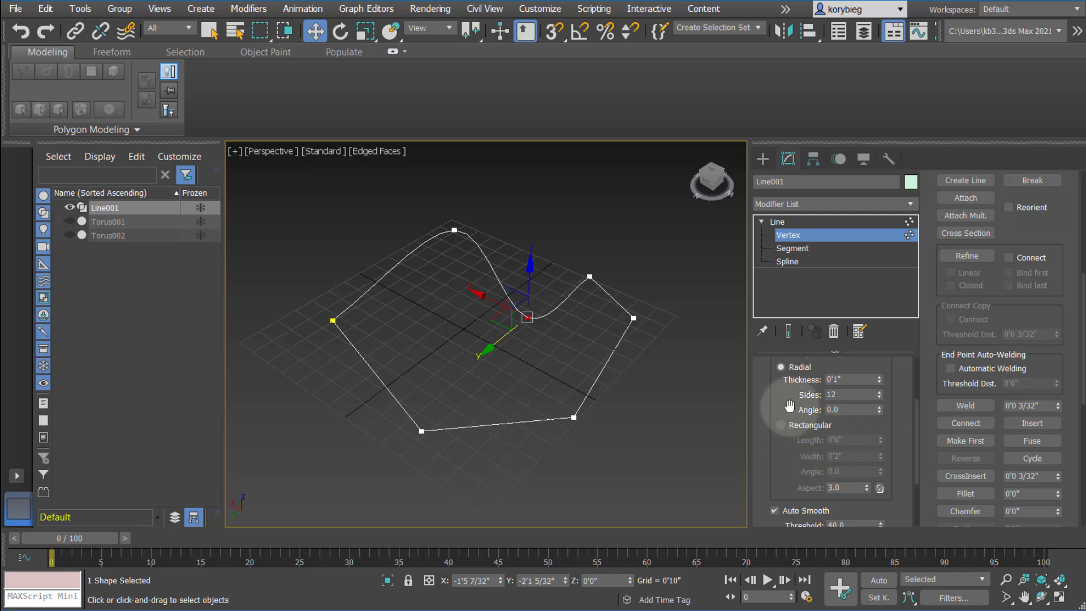
pyautogui.moveTo(787, 406); pyautogui.dragTo(776, 359)
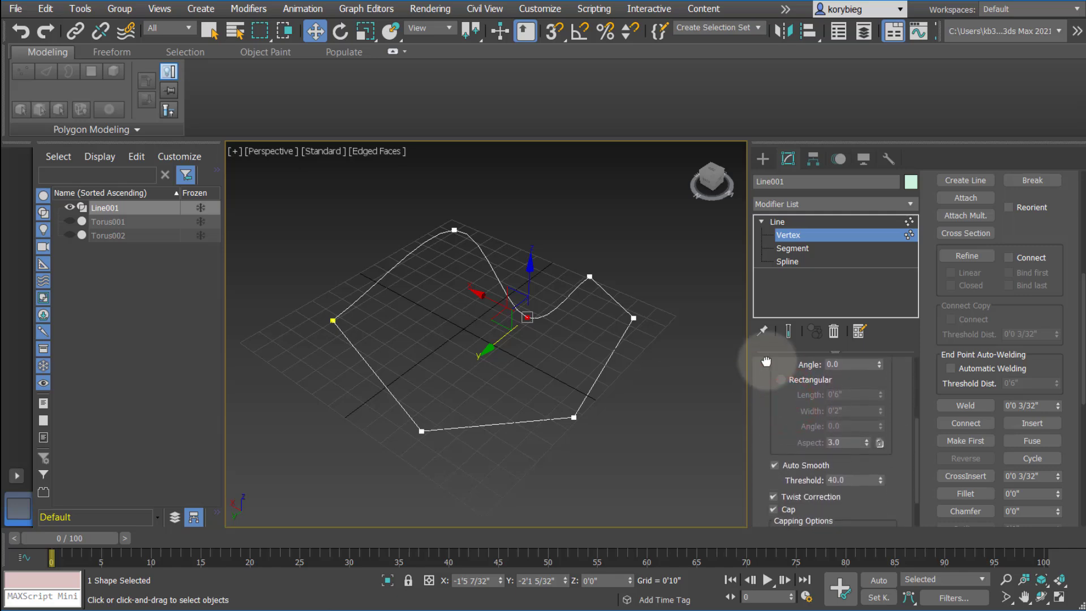
pyautogui.moveTo(771, 411); pyautogui.dragTo(771, 388)
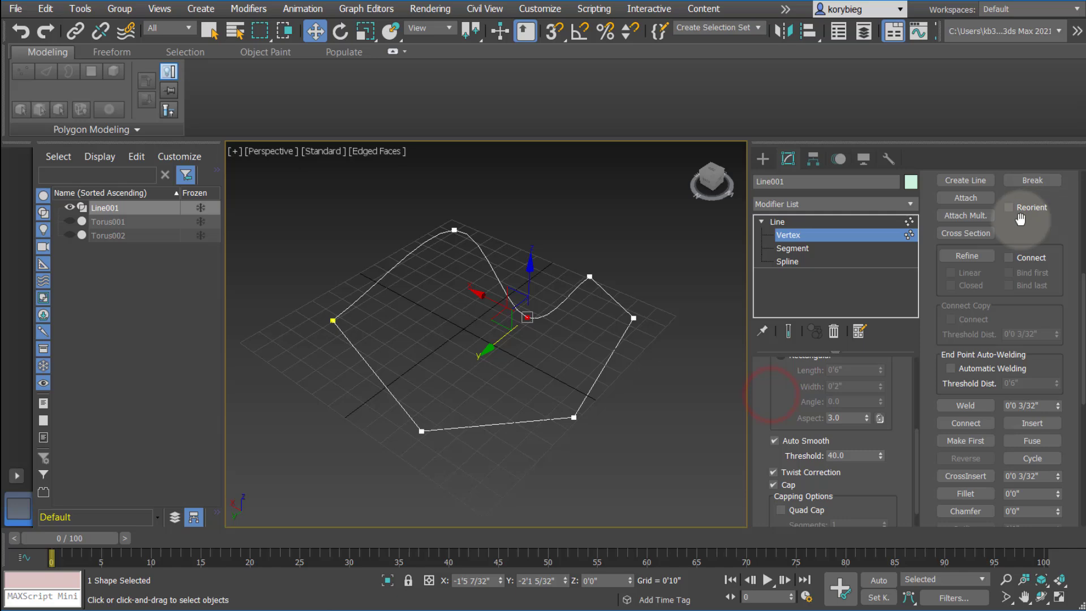
pyautogui.moveTo(1016, 226); pyautogui.dragTo(935, 323)
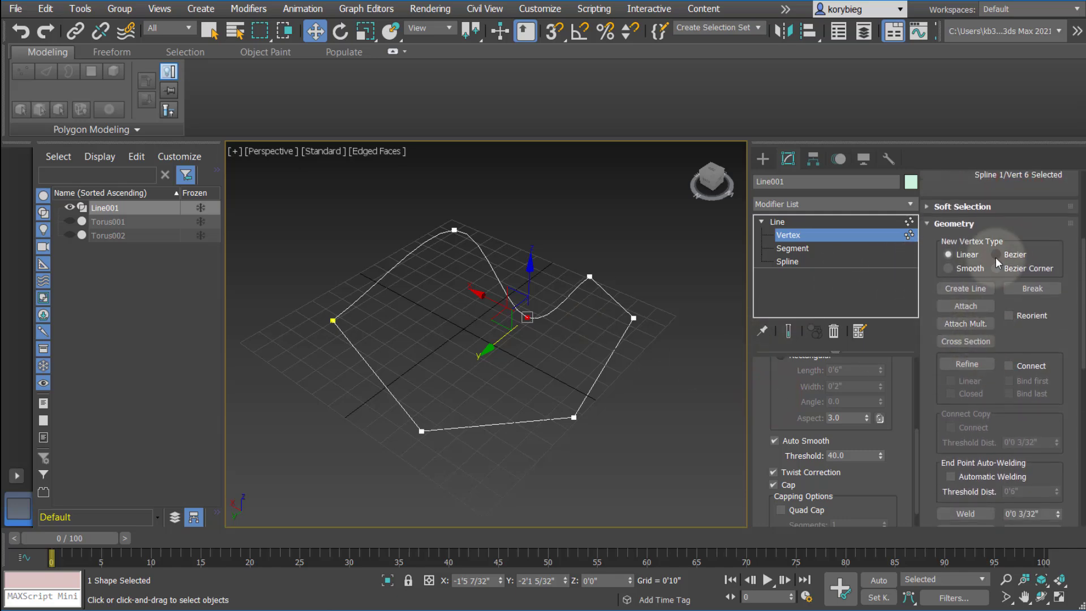
# Look through the line's capping options, Selection settings and the vertex Geometry commands from Create Line down to Chamfer.
pyautogui.moveTo(774, 381); pyautogui.dragTo(775, 406)
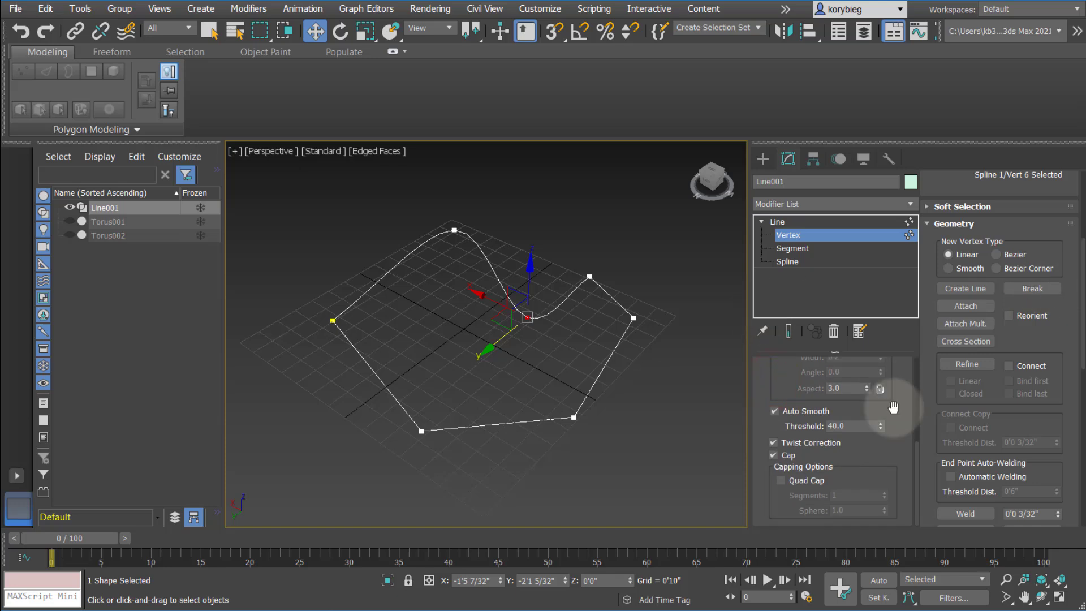
pyautogui.moveTo(898, 374); pyautogui.dragTo(898, 515)
pyautogui.moveTo(986, 216); pyautogui.dragTo(962, 419)
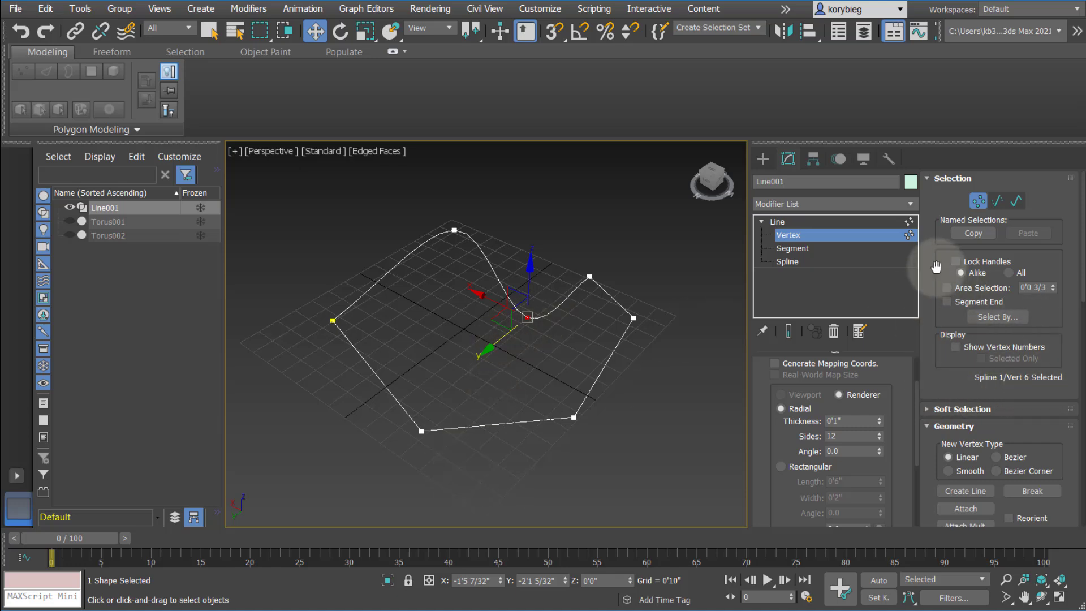
pyautogui.moveTo(931, 419); pyautogui.dragTo(917, 253)
pyautogui.moveTo(1025, 233); pyautogui.dragTo(990, 153)
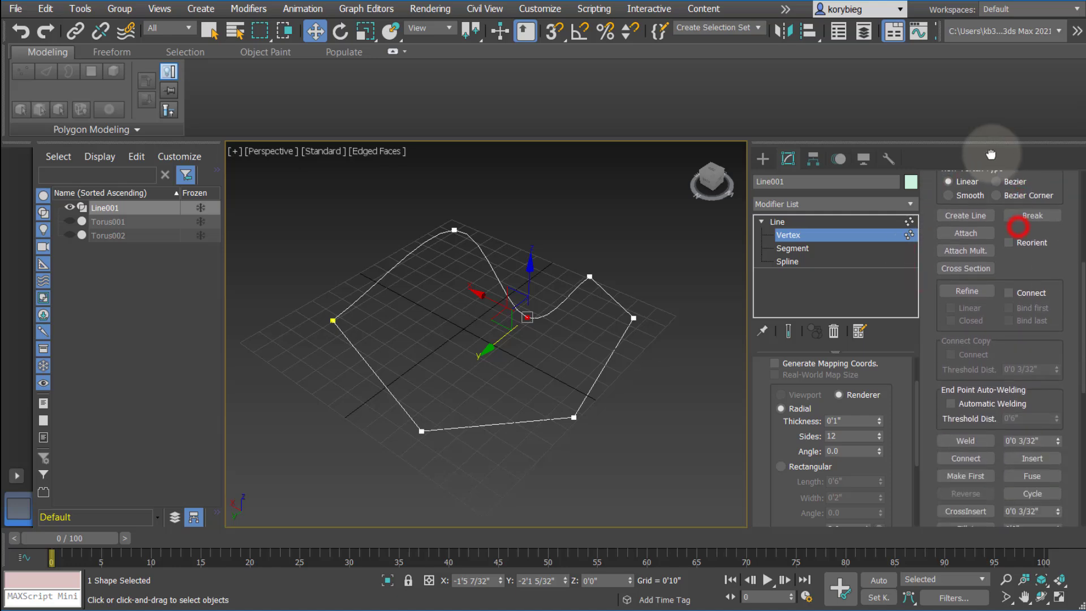
pyautogui.moveTo(1058, 360); pyautogui.dragTo(1056, 208)
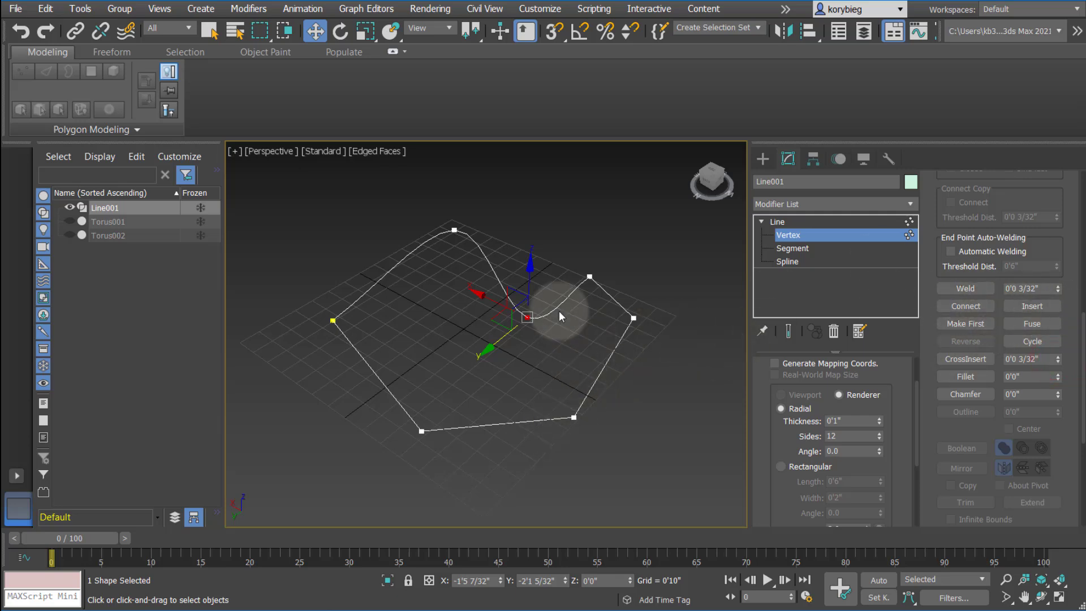
pyautogui.moveTo(681, 287); pyautogui.dragTo(656, 299, button='middle')
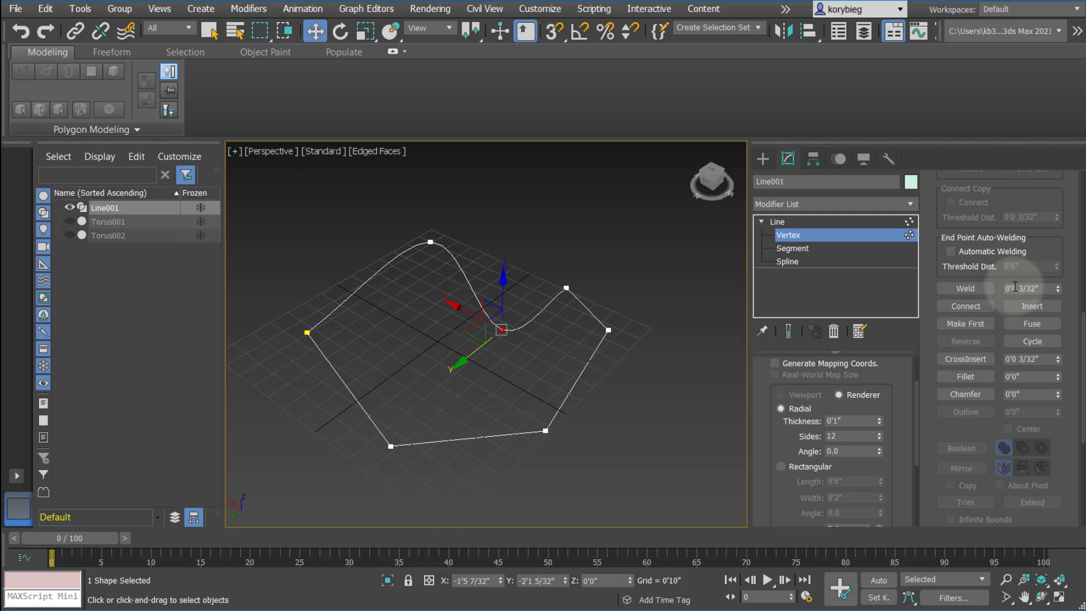
pyautogui.click(991, 288)
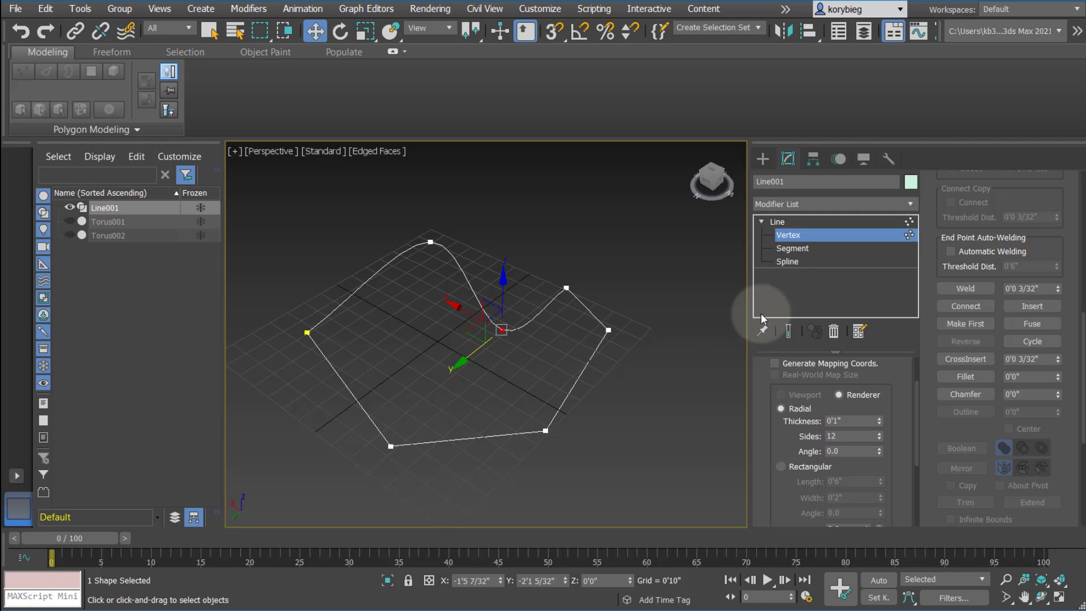
# Delete the straight front segment of the line and try bridging its two open end vertices with Connect.
pyautogui.click(815, 249)
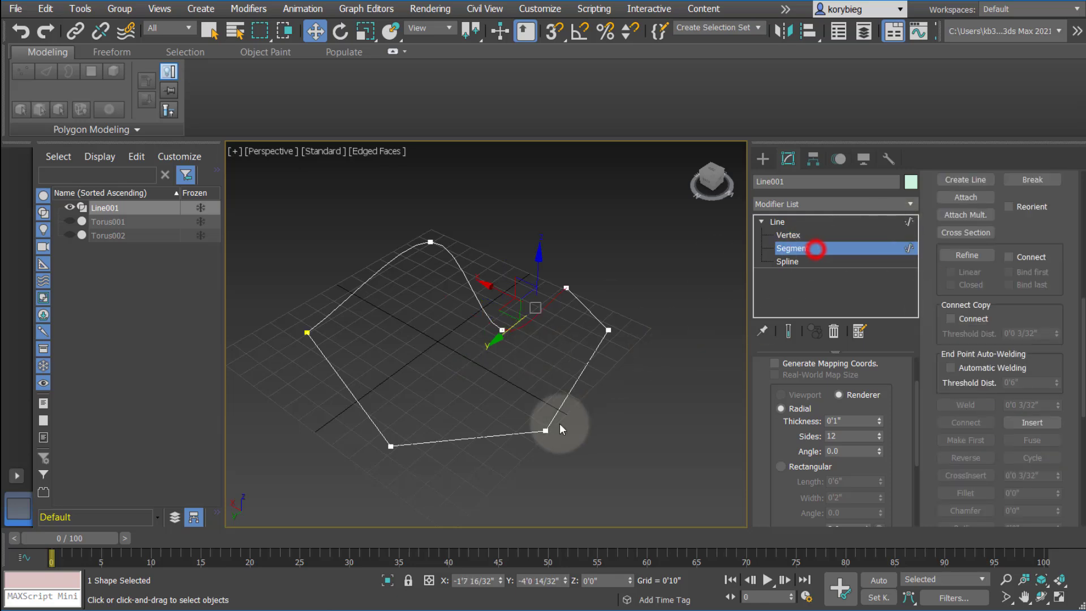
pyautogui.press('Delete')
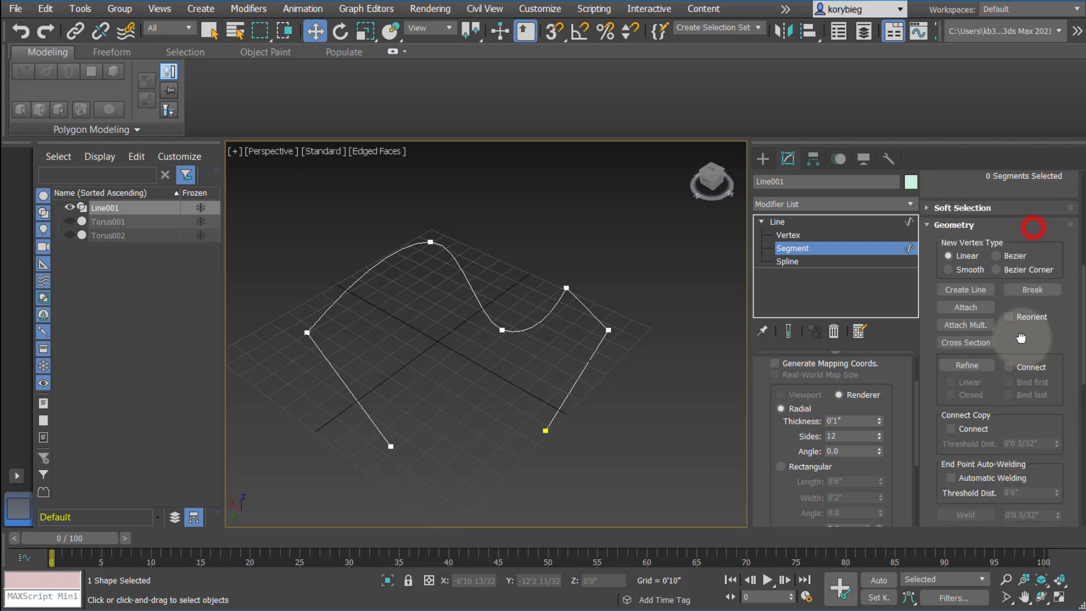
pyautogui.click(792, 236)
pyautogui.moveTo(604, 508); pyautogui.dragTo(379, 422)
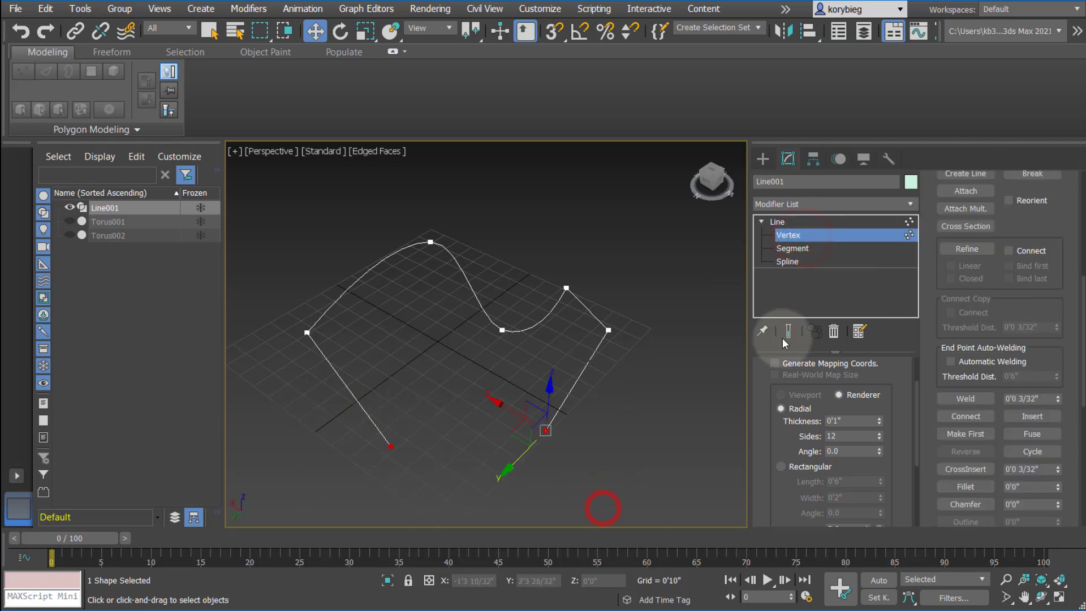
pyautogui.click(965, 417)
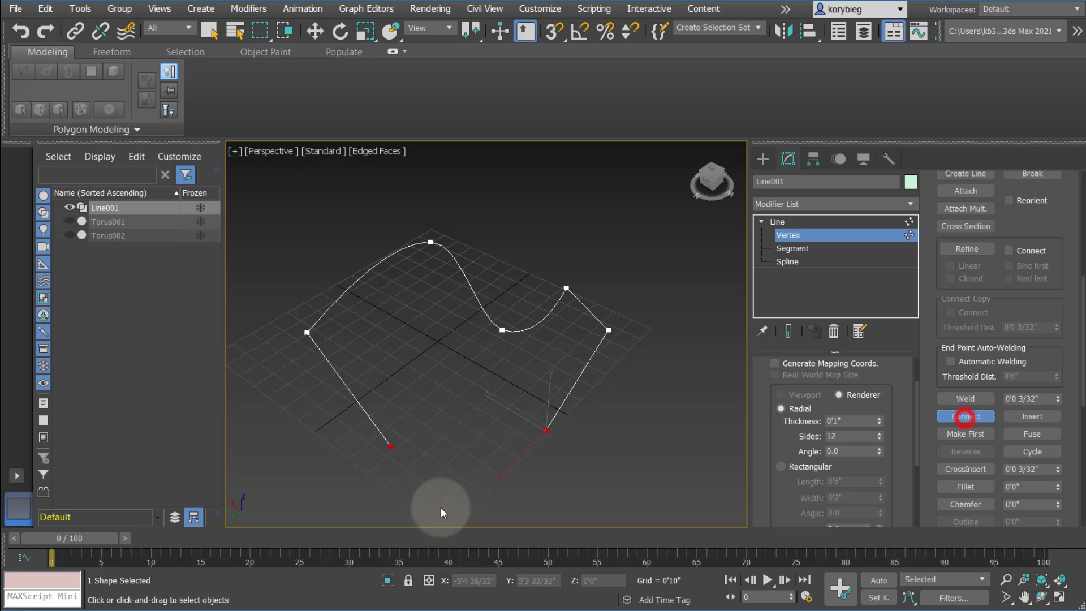
pyautogui.moveTo(549, 430); pyautogui.dragTo(456, 457)
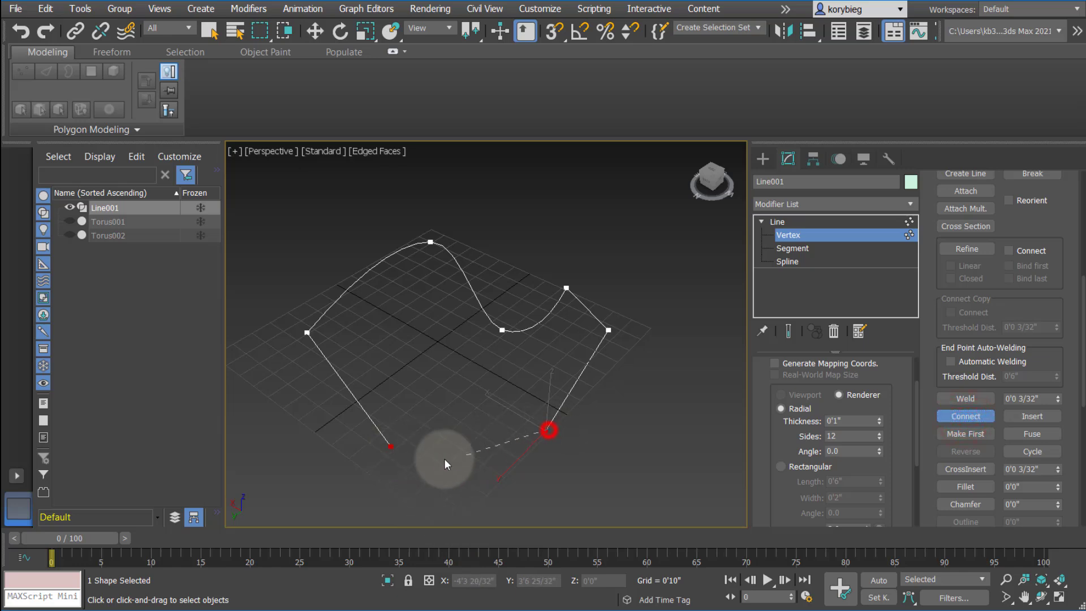
pyautogui.moveTo(394, 445); pyautogui.dragTo(391, 446)
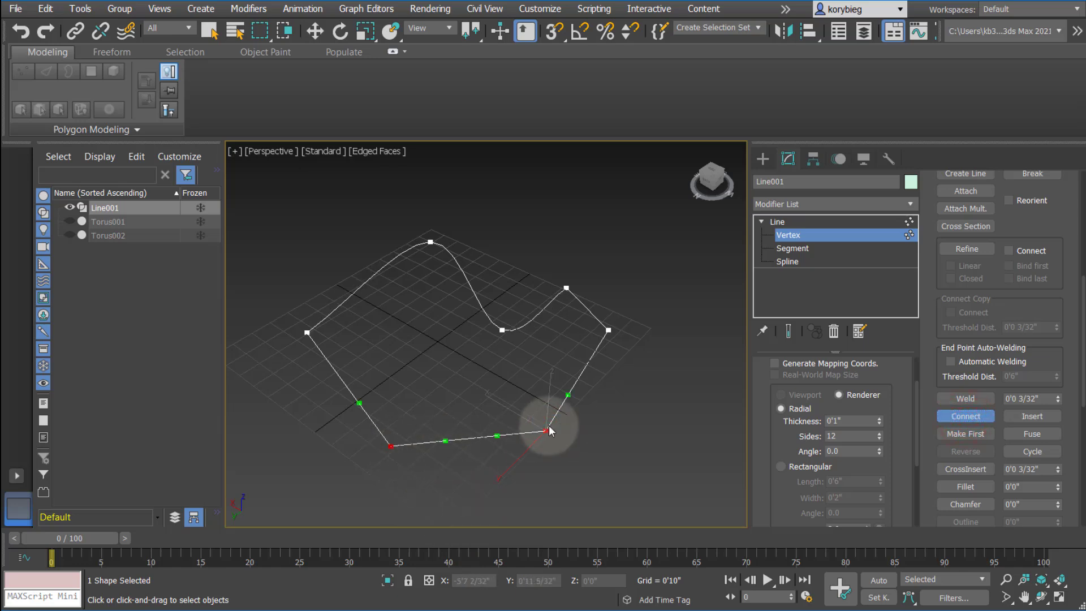
pyautogui.hotkey('ctrl', 'z')
# Move one open end vertex close to the other and select both end vertices.
pyautogui.click(966, 399)
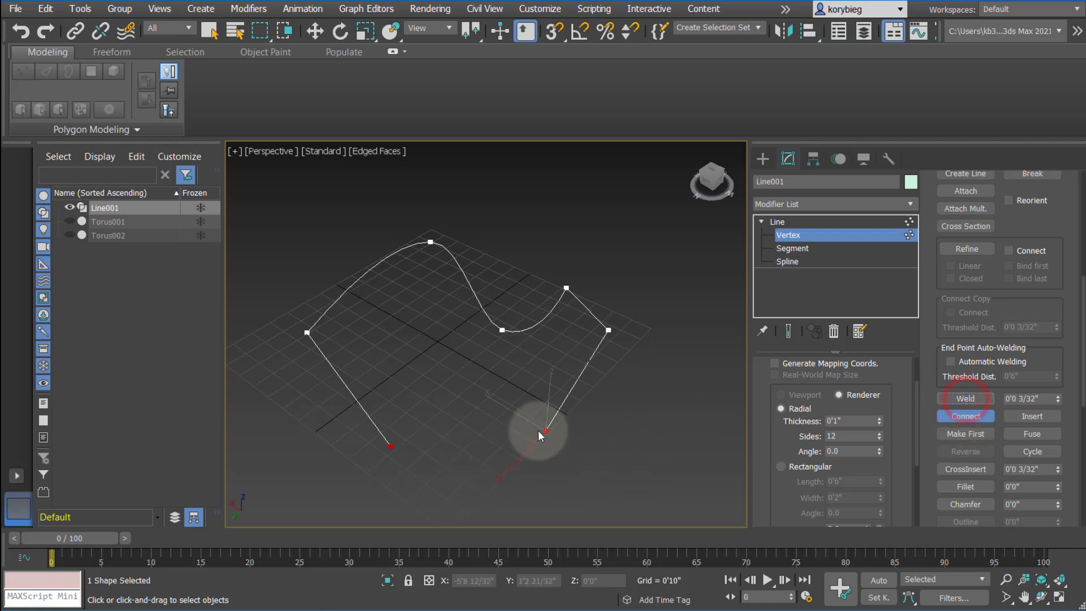
pyautogui.press('w')
pyautogui.moveTo(623, 490); pyautogui.dragTo(623, 490)
pyautogui.moveTo(521, 455); pyautogui.dragTo(363, 423)
pyautogui.scroll(8, 399, 453)
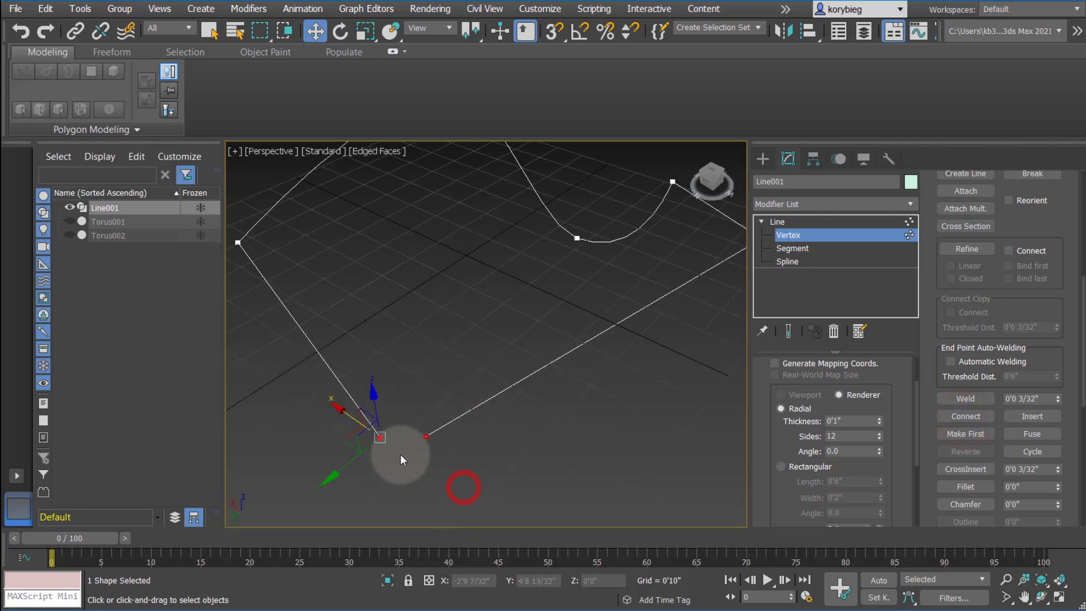
# Weld the two selected end vertices, raising the Weld threshold to 18'5 3/32".
pyautogui.click(984, 399)
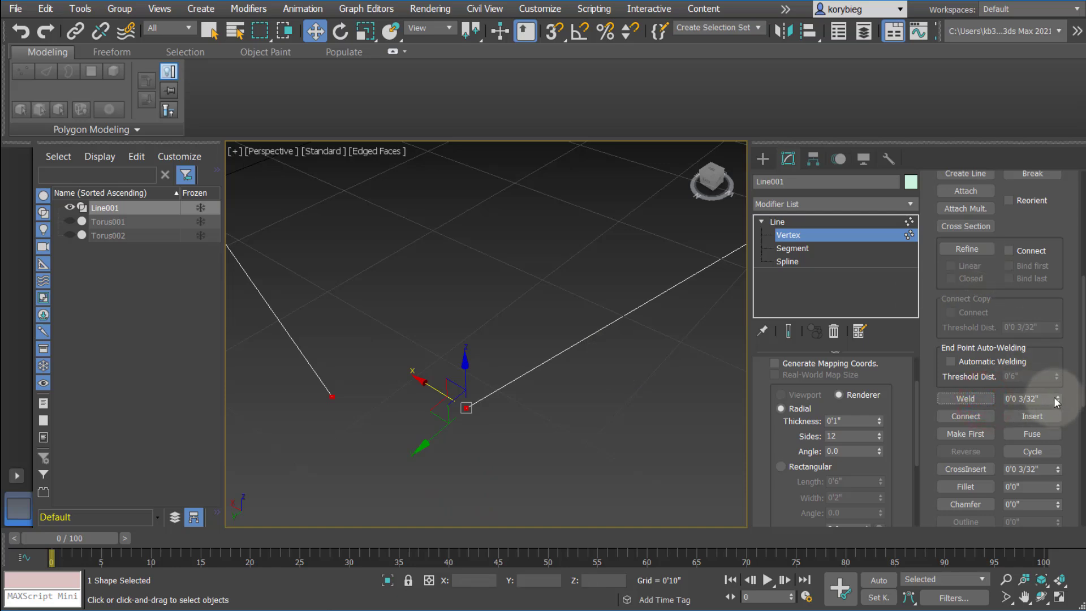
pyautogui.moveTo(1048, 357); pyautogui.dragTo(1043, 238)
pyautogui.click(967, 400)
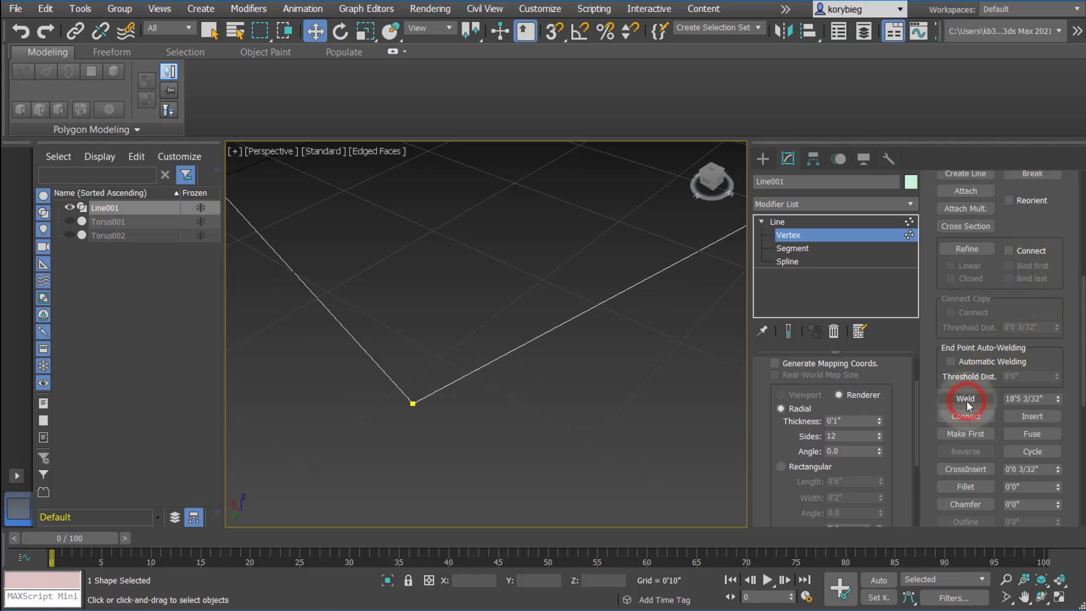
# Undo the weld, the vertex move and the segment deletion to restore the closed line.
pyautogui.hotkey('ctrl', 'z')
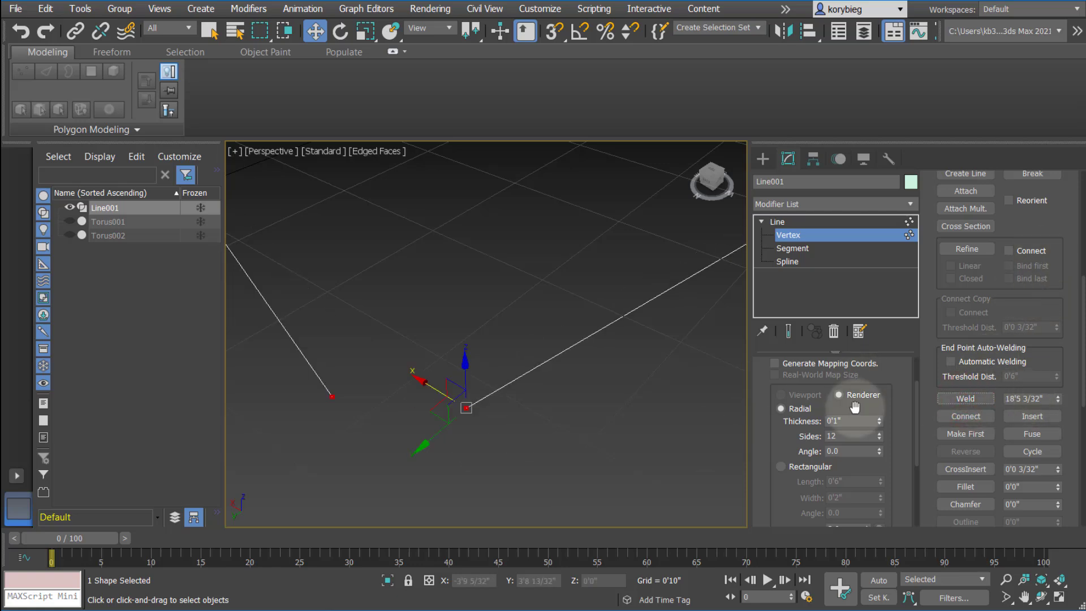
pyautogui.scroll(-5, 633, 389)
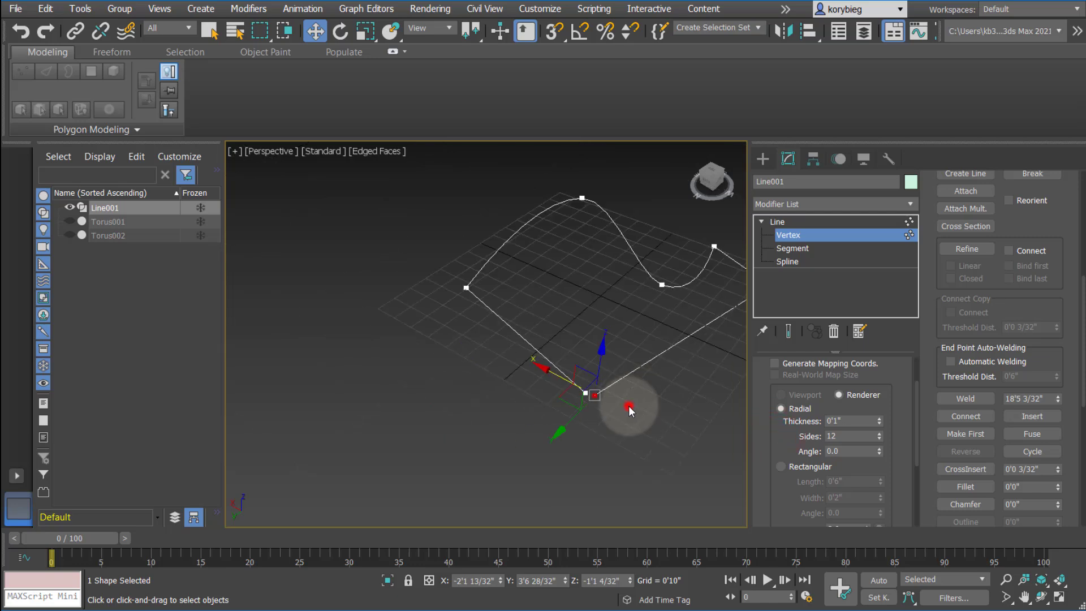
pyautogui.hotkey('ctrl', 'z')
pyautogui.hotkey('ctrl', 'z')
pyautogui.hotkey('ctrl', 'z')
pyautogui.hotkey('ctrl', 'z')
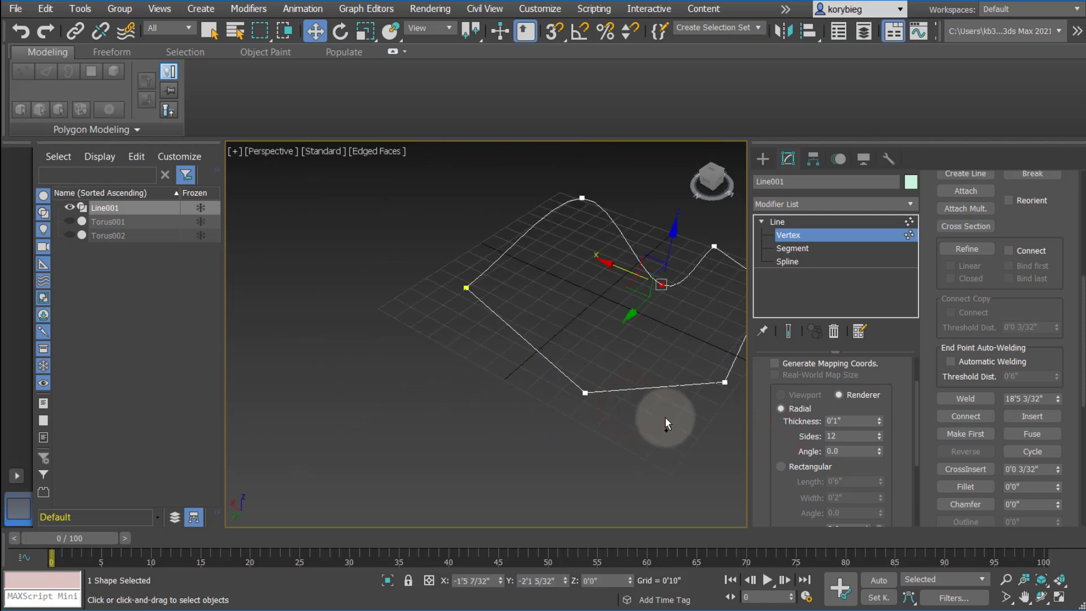
pyautogui.moveTo(670, 417); pyautogui.dragTo(561, 418, button='middle')
# Select the line's first vertex at the outer corner where the tall curve begins.
pyautogui.click(981, 437)
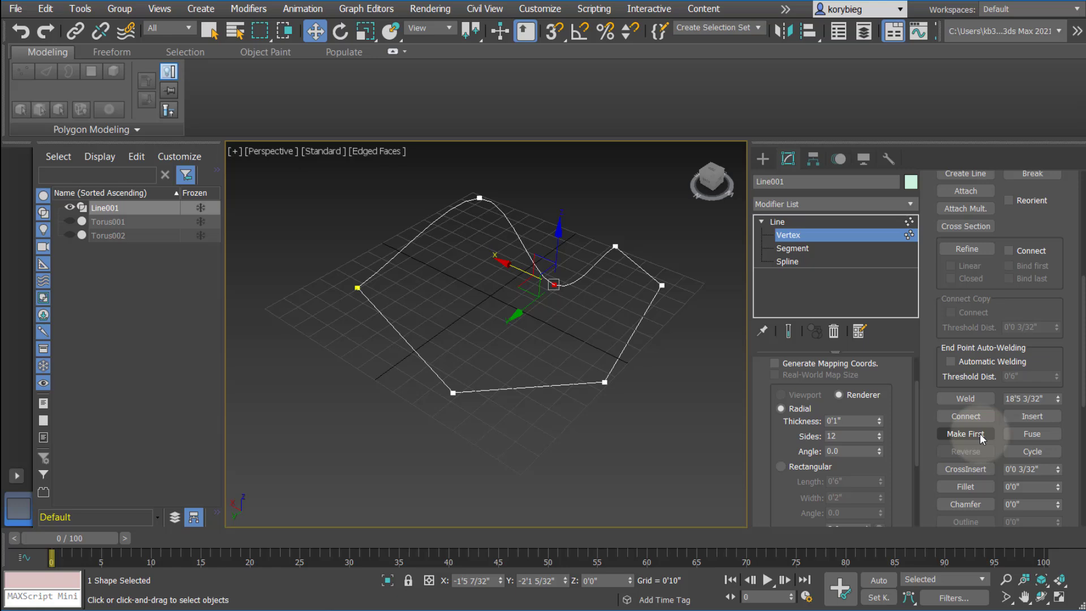
pyautogui.click(357, 288)
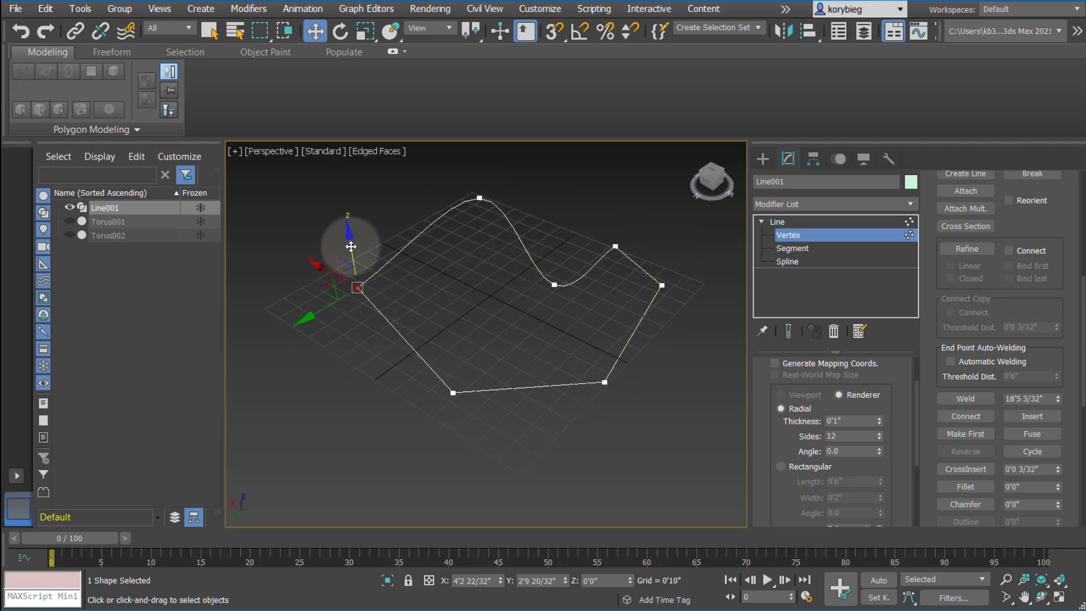
pyautogui.moveTo(389, 291); pyautogui.dragTo(309, 332, button='middle')
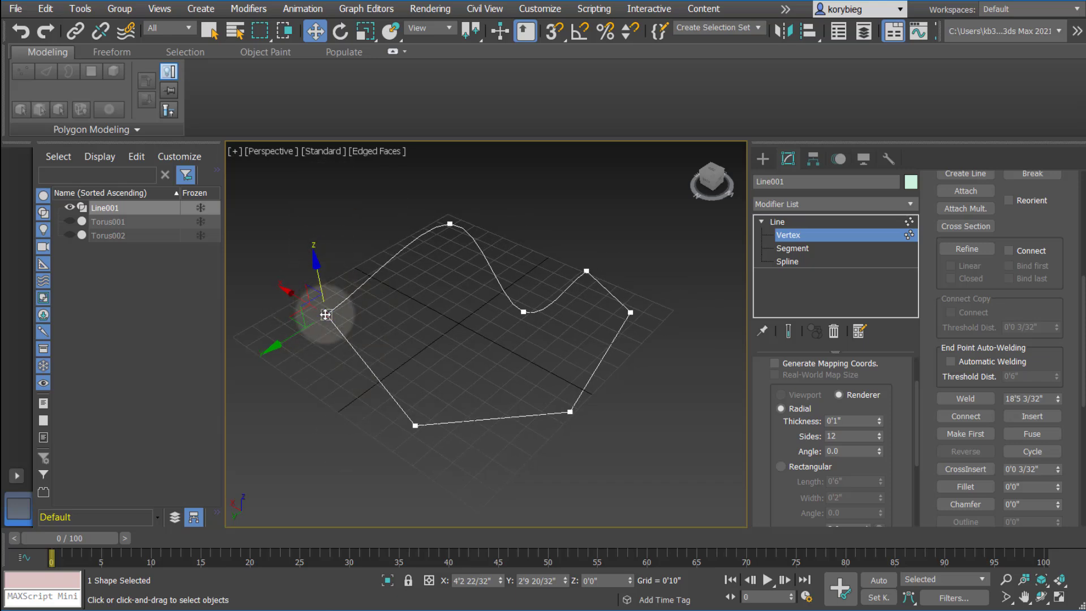
pyautogui.moveTo(420, 340); pyautogui.dragTo(427, 332, button='middle')
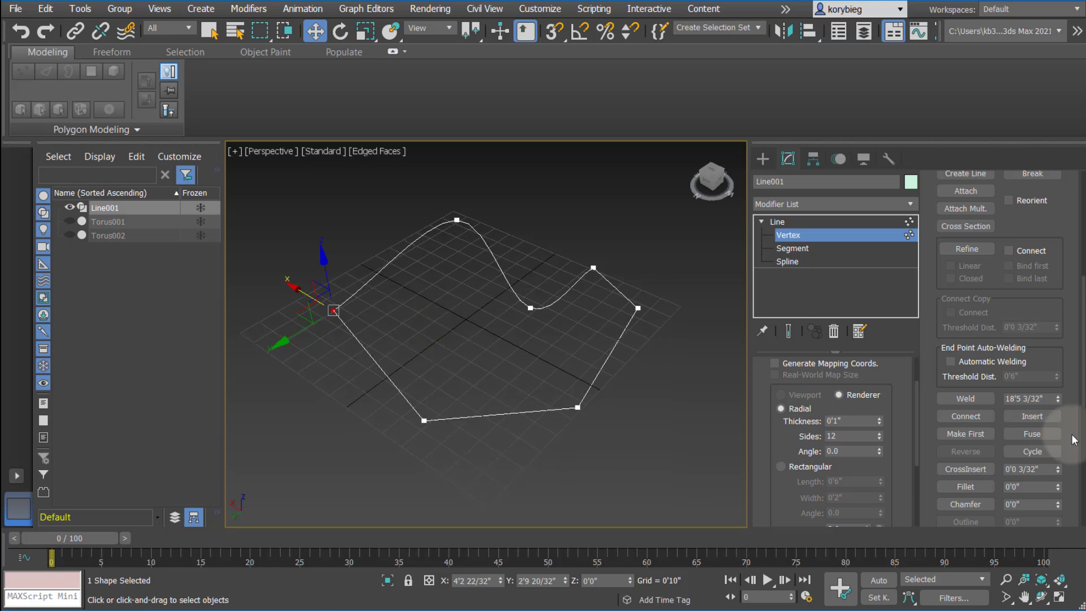
pyautogui.moveTo(928, 440); pyautogui.dragTo(908, 301)
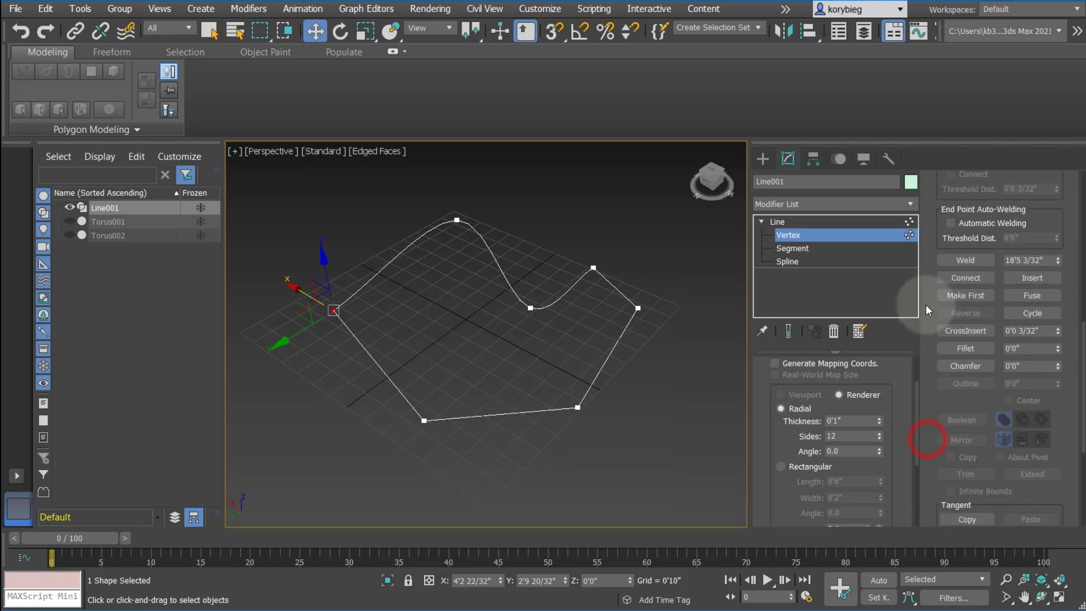
pyautogui.click(973, 332)
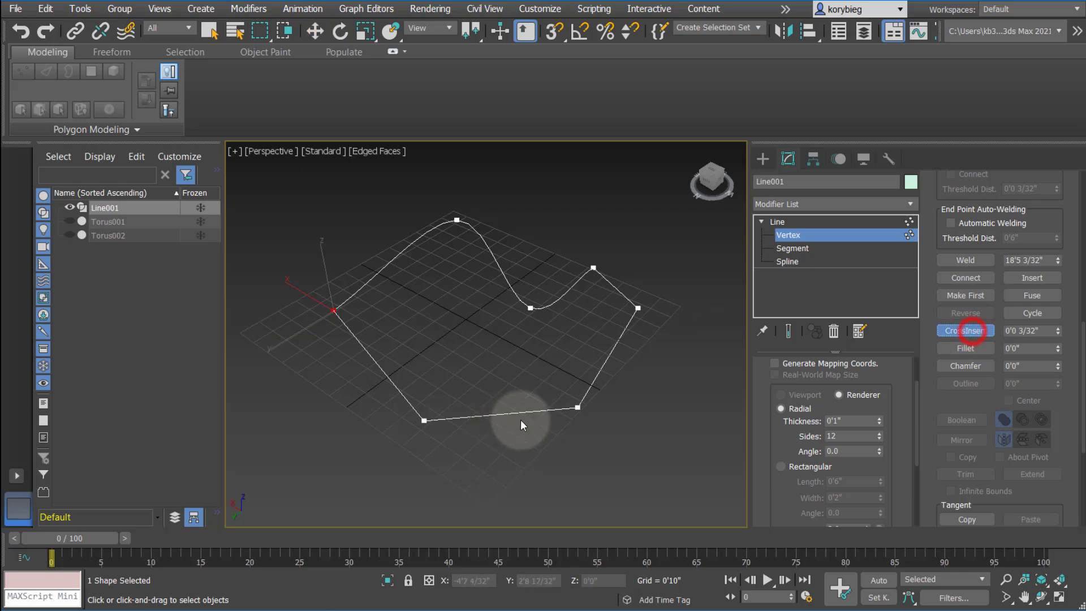
pyautogui.rightClick(972, 339)
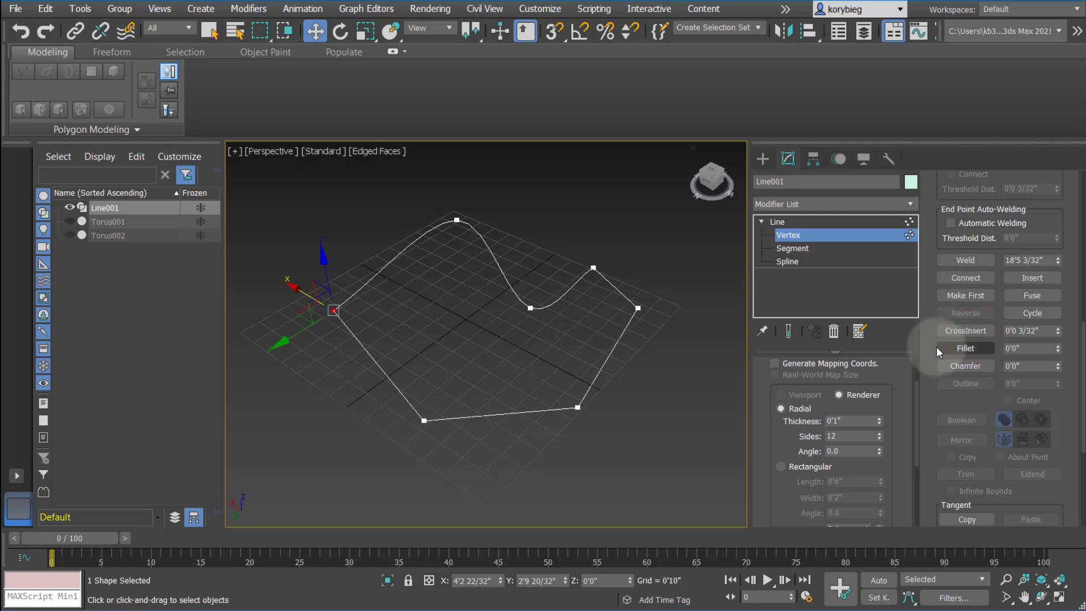
# Add a straight line to the shape with Create Line, running from outside to inside across the front segment.
pyautogui.moveTo(921, 344); pyautogui.dragTo(921, 476)
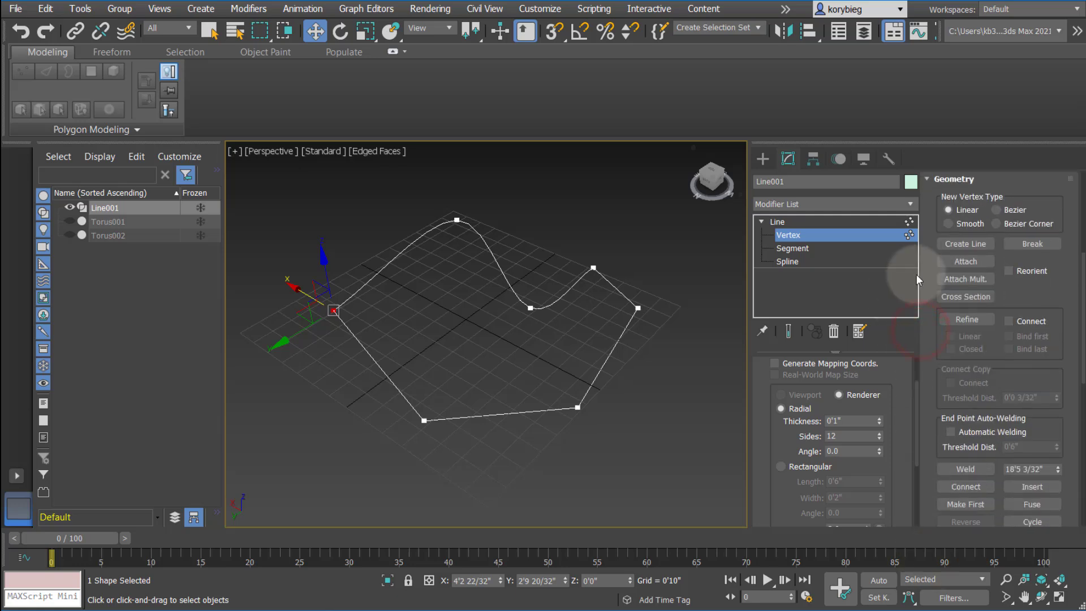
pyautogui.click(956, 244)
pyautogui.click(532, 506)
pyautogui.click(460, 328)
pyautogui.rightClick(461, 328)
pyautogui.moveTo(565, 440)
pyautogui.keyDown('alt'); pyautogui.mouseDown(button='middle')
pyautogui.moveTo(592, 405)
pyautogui.moveTo(564, 443)
pyautogui.mouseUp(button='middle'); pyautogui.keyUp('alt')
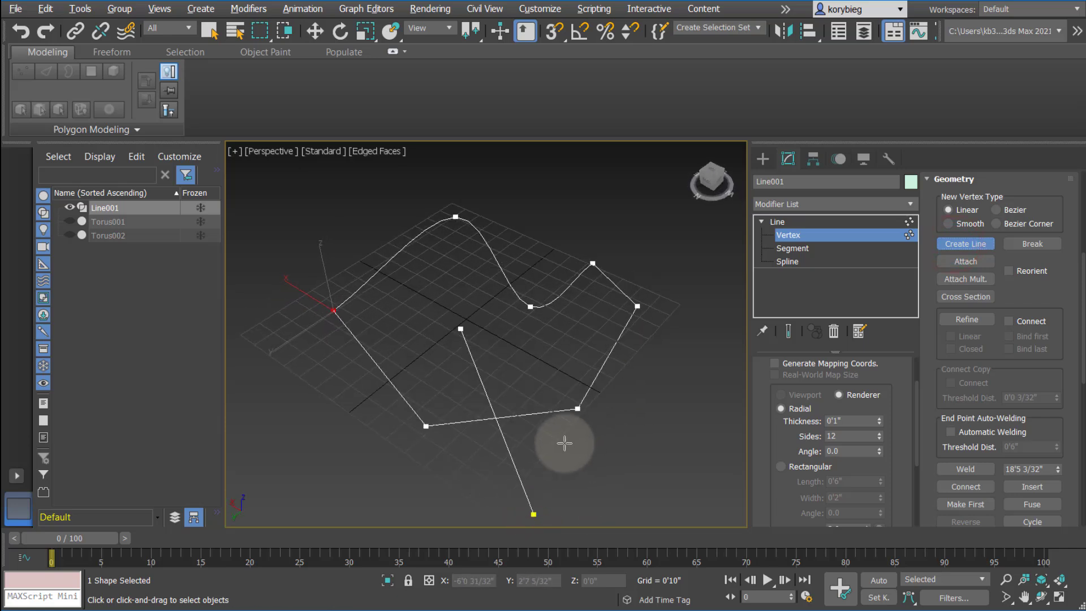
pyautogui.scroll(-2, 948, 441)
pyautogui.click(955, 501)
pyautogui.keyDown('alt'); pyautogui.moveTo(527, 451); pyautogui.dragTo(544, 416, button='middle'); pyautogui.keyUp('alt')
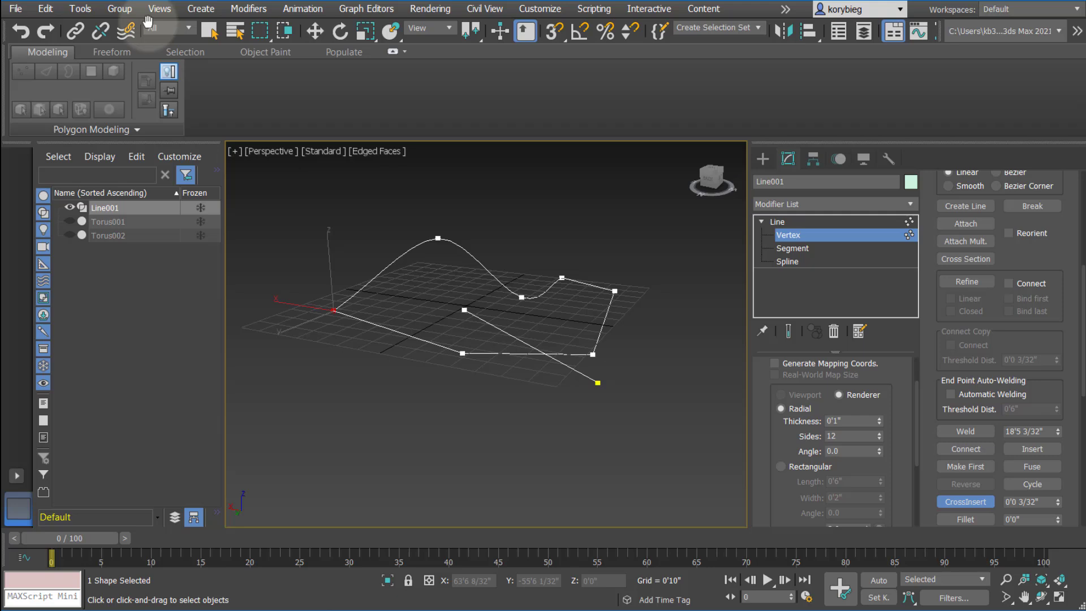
pyautogui.click(210, 31)
pyautogui.keyDown('alt'); pyautogui.moveTo(431, 340); pyautogui.dragTo(452, 355, button='middle'); pyautogui.keyUp('alt')
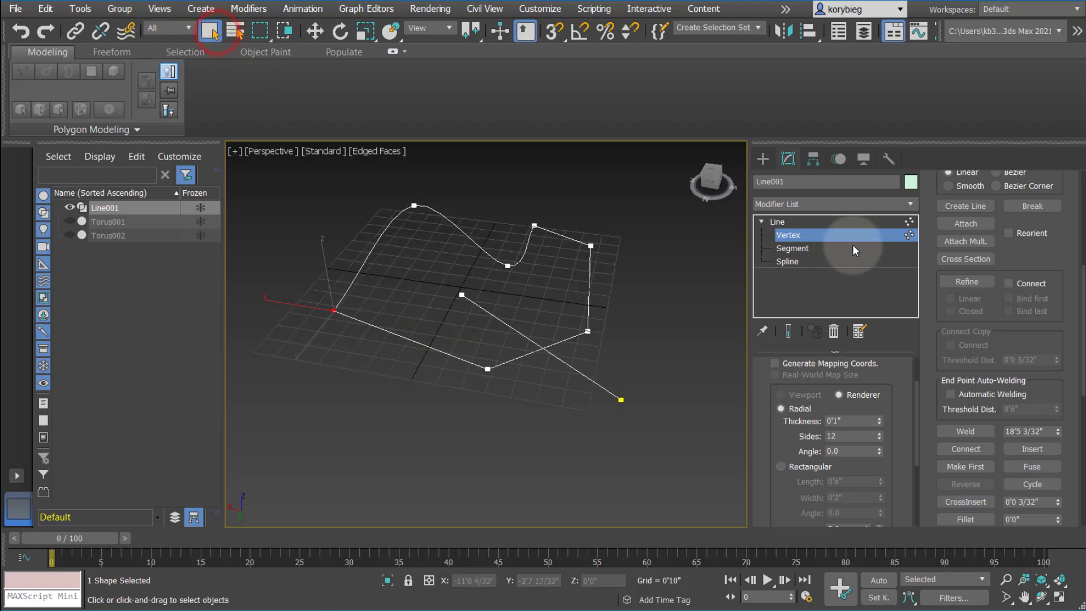
# Add a second line with Create Line, crossing the straight segment next to the selected first vertex.
pyautogui.click(965, 206)
pyautogui.click(296, 438)
pyautogui.moveTo(411, 275)
pyautogui.keyDown('alt'); pyautogui.mouseDown(button='middle')
pyautogui.moveTo(412, 230)
pyautogui.moveTo(417, 271)
pyautogui.moveTo(354, 327)
pyautogui.moveTo(366, 381)
pyautogui.mouseUp(button='middle'); pyautogui.keyUp('alt')
# Insert vertices with CrossInsert where the second added line crosses the segment beside the first vertex.
pyautogui.click(965, 502)
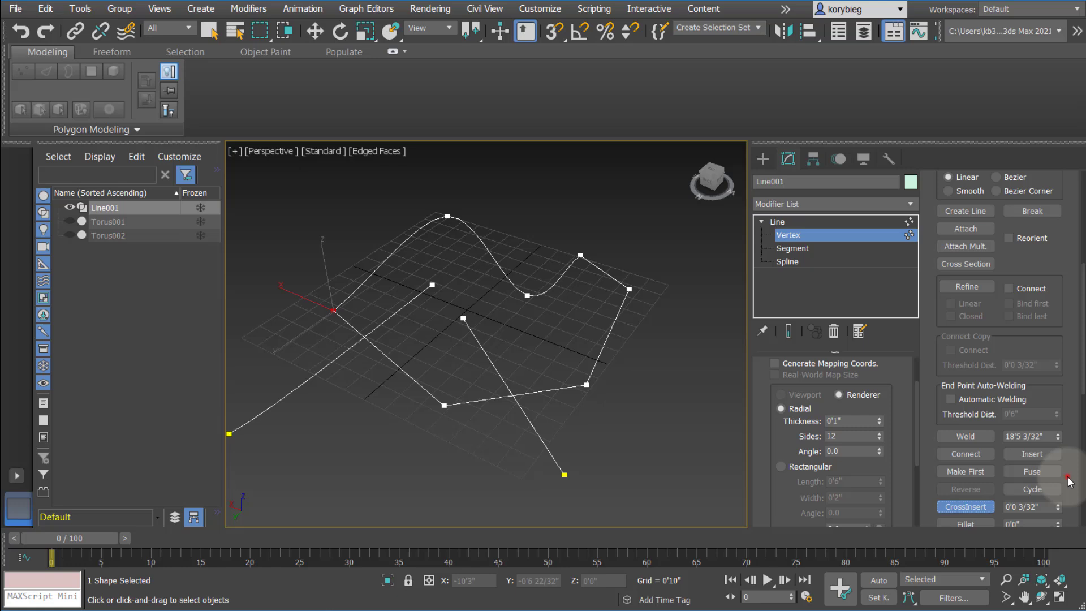
pyautogui.moveTo(1069, 482); pyautogui.dragTo(1068, 366)
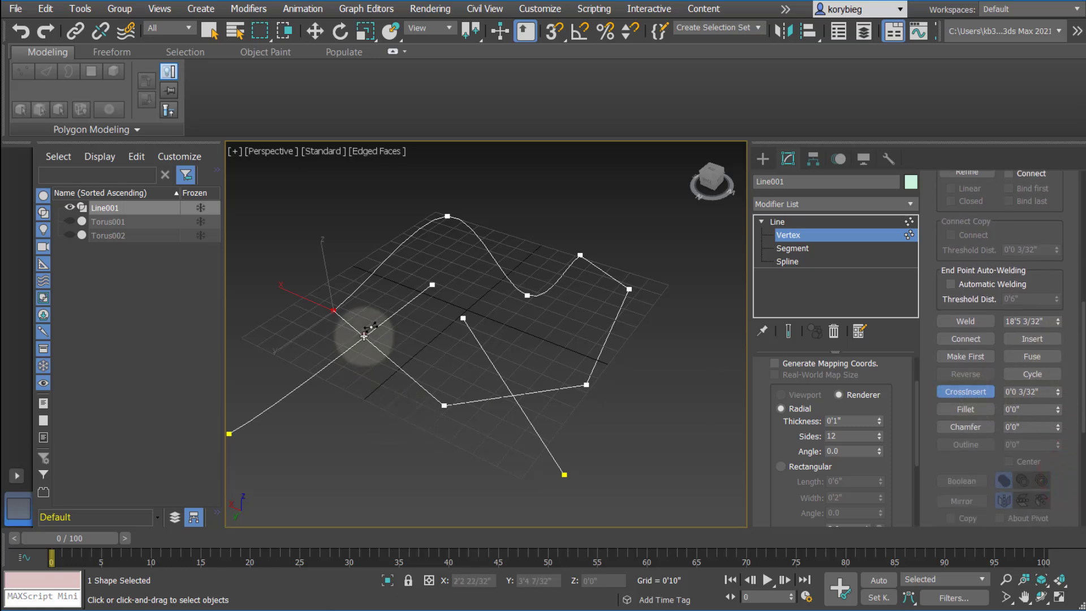
pyautogui.click(364, 336)
pyautogui.scroll(4, 367, 334)
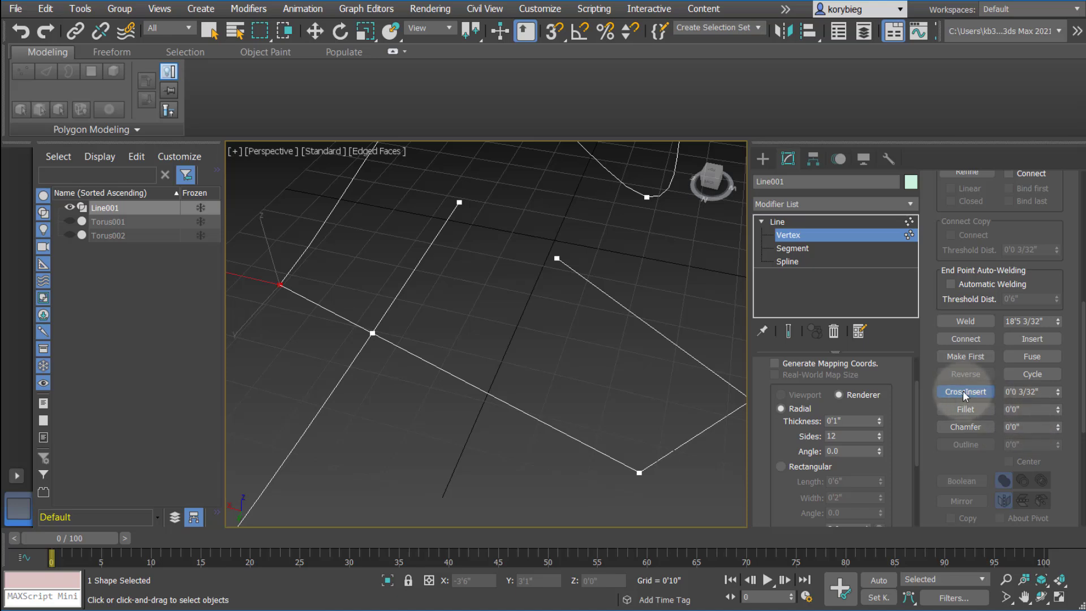
# Set the CrossInsert threshold to 13'7 3/32" and insert vertices where the other added line crosses the front segment.
pyautogui.moveTo(517, 430); pyautogui.dragTo(316, 405, button='middle')
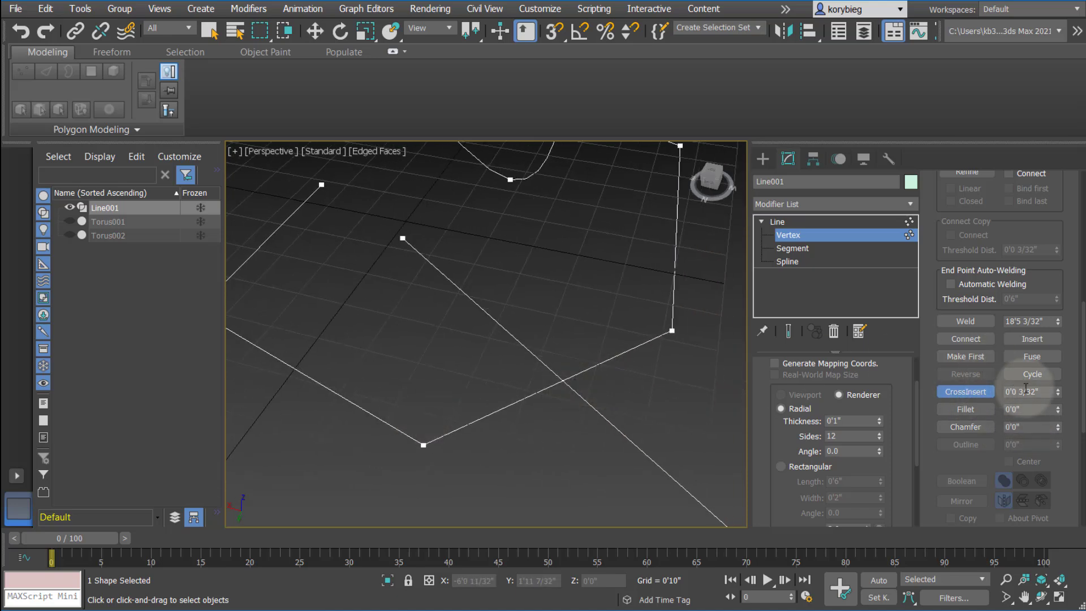
pyautogui.moveTo(1058, 391); pyautogui.dragTo(1027, 301)
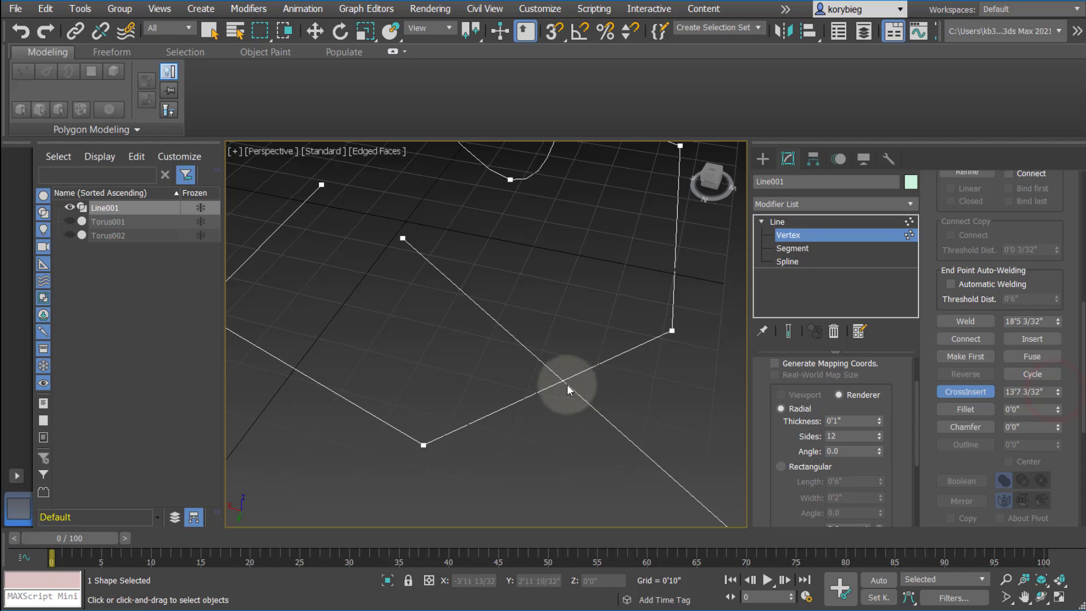
pyautogui.moveTo(566, 460)
pyautogui.keyDown('alt'); pyautogui.mouseDown(button='middle')
pyautogui.moveTo(528, 409)
pyautogui.moveTo(589, 470)
pyautogui.mouseUp(button='middle'); pyautogui.keyUp('alt')
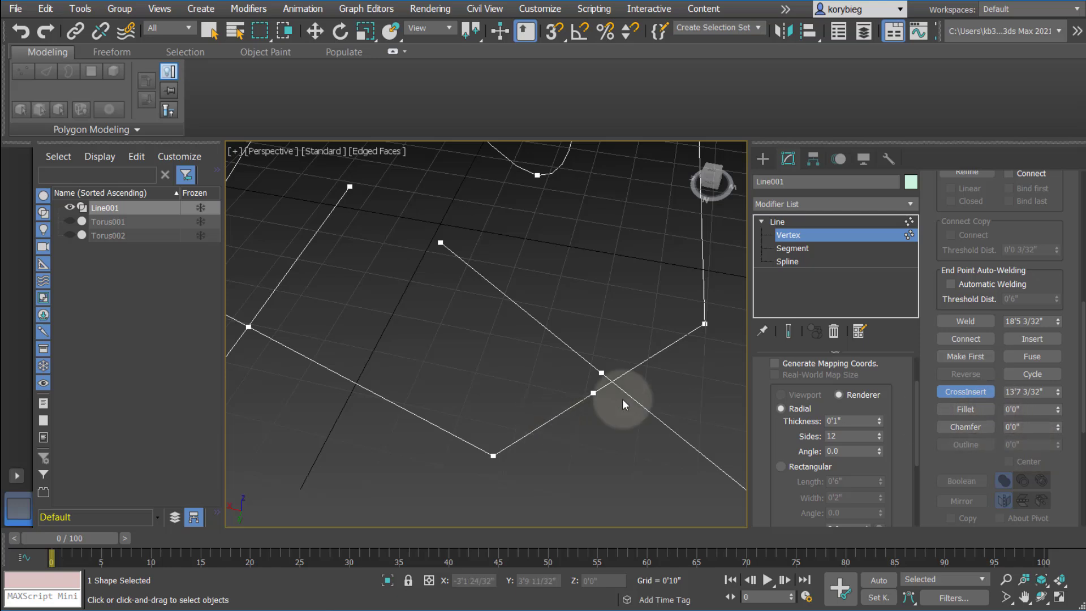
pyautogui.click(969, 391)
# Fillet the sharp corner vertex between the two straight segments crossed by the added lines.
pyautogui.keyDown('alt'); pyautogui.moveTo(487, 459); pyautogui.dragTo(426, 385, button='middle'); pyautogui.keyUp('alt')
pyautogui.moveTo(426, 385); pyautogui.dragTo(567, 470)
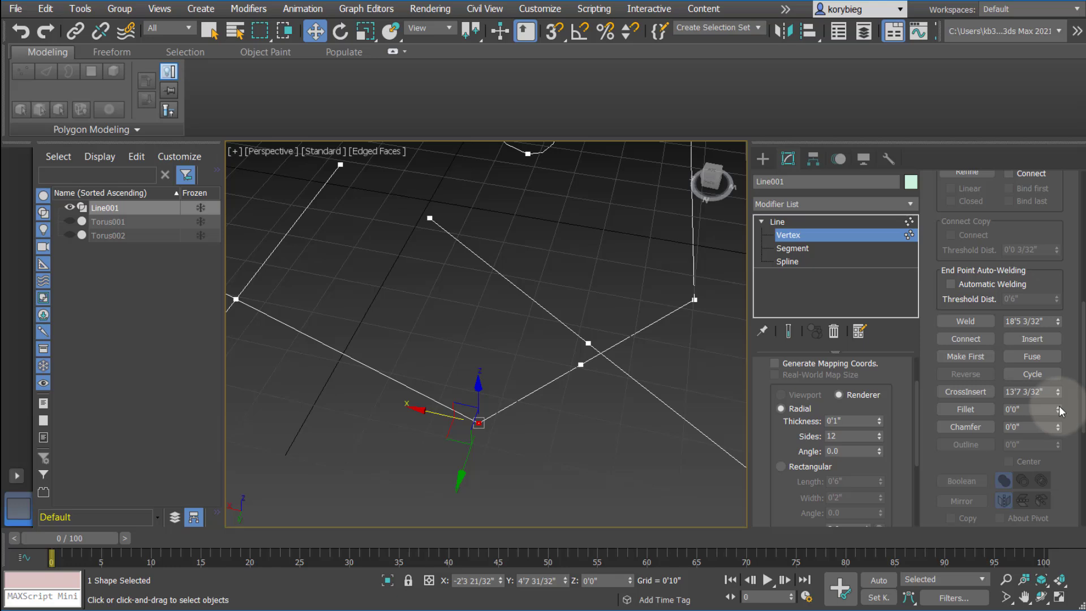
pyautogui.moveTo(1057, 410); pyautogui.dragTo(1043, 399)
# Convert the next corner vertex, at the far end of the crossed segment, to Bezier and adjust its outer tangent handle.
pyautogui.moveTo(624, 397); pyautogui.dragTo(563, 435, button='middle')
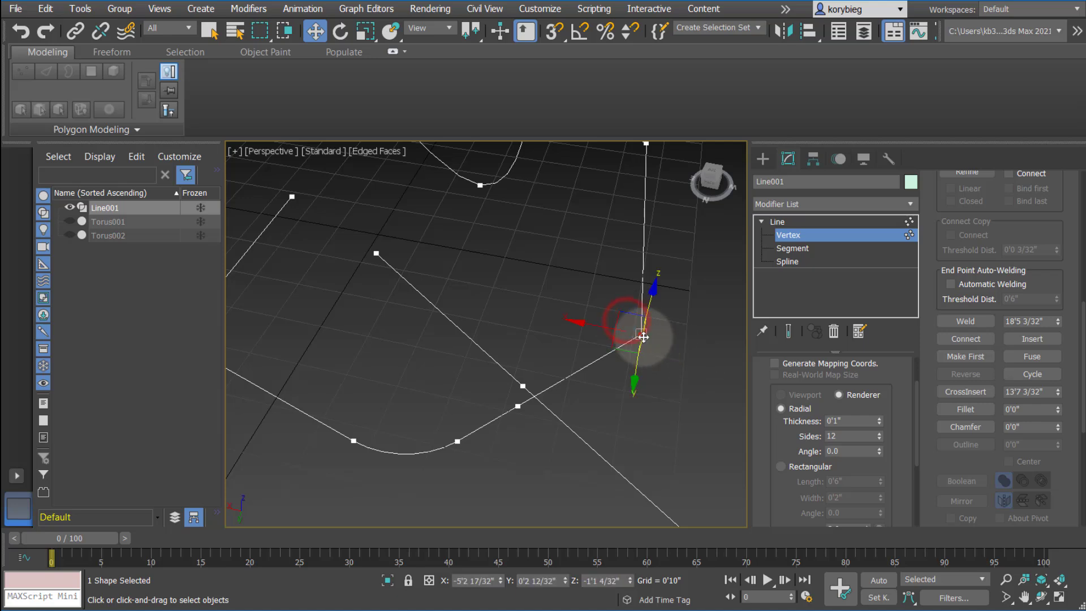
pyautogui.rightClick(643, 337)
pyautogui.click(613, 226)
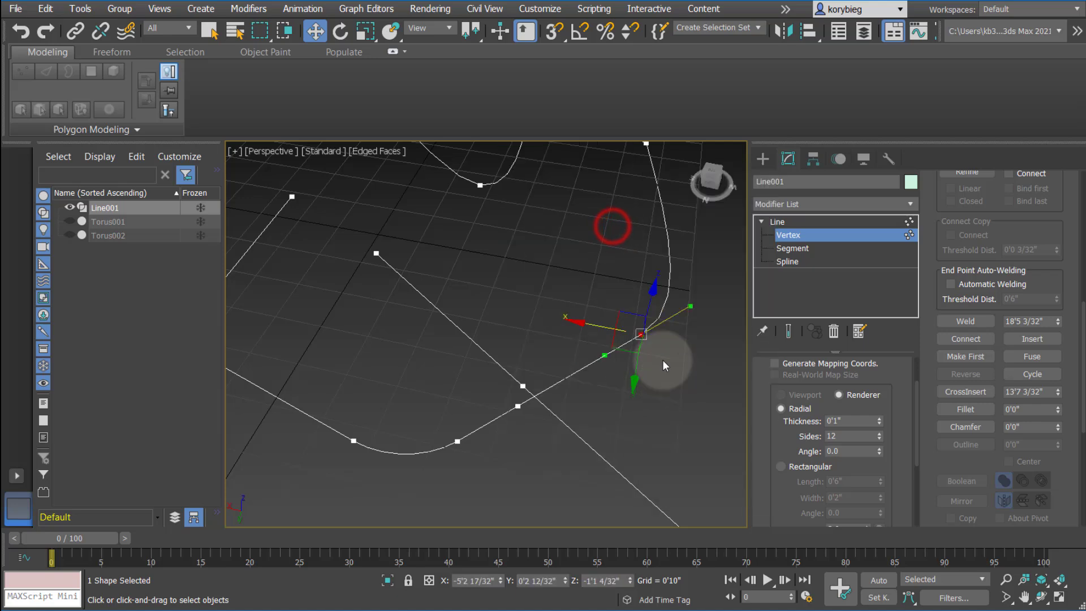
pyautogui.moveTo(690, 310)
pyautogui.mouseDown()
pyautogui.moveTo(674, 300)
pyautogui.moveTo(693, 335)
pyautogui.moveTo(686, 291)
pyautogui.mouseUp()
# Apply a small fillet to the selected Bezier corner vertex.
pyautogui.moveTo(1058, 409)
pyautogui.mouseDown()
pyautogui.moveTo(1044, 376)
pyautogui.moveTo(1042, 404)
pyautogui.mouseUp()
pyautogui.moveTo(519, 431); pyautogui.dragTo(552, 404, button='middle')
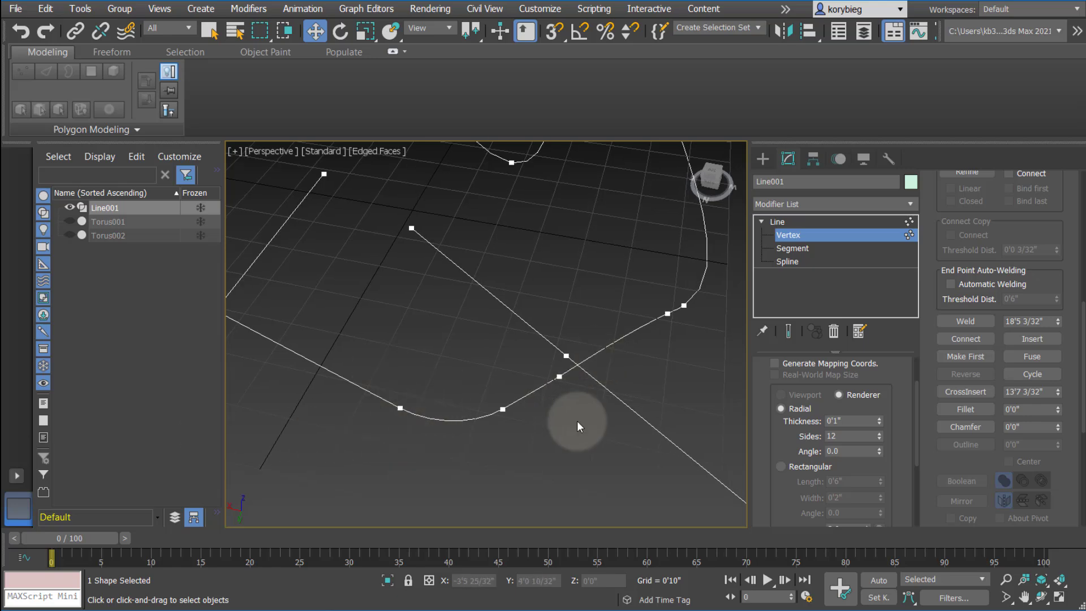
# Check the vertex type of the end vertex of the large front fillet.
pyautogui.click(505, 410)
pyautogui.rightClick(510, 411)
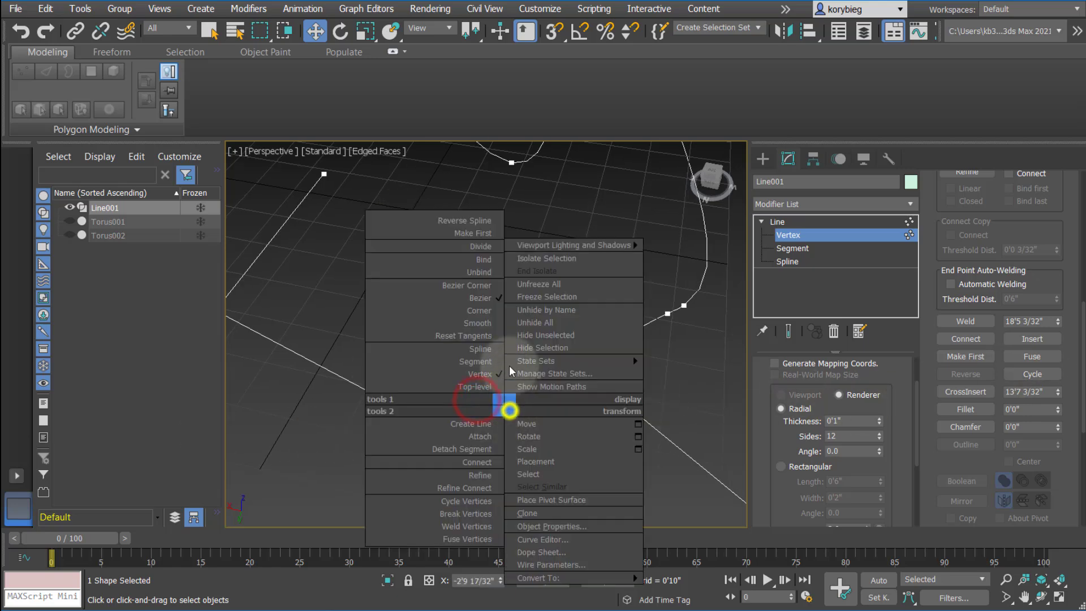
pyautogui.click(746, 442)
# Chamfer the outer corner vertex next to the other crossing line.
pyautogui.scroll(-2, 604, 475)
pyautogui.scroll(-2, 605, 471)
pyautogui.scroll(5, 527, 373)
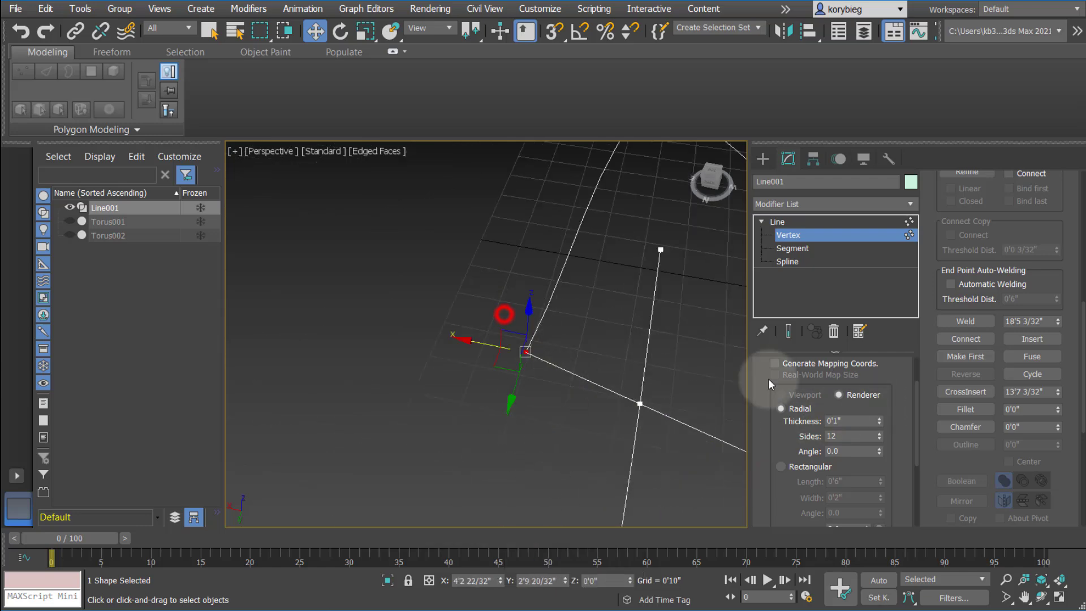
pyautogui.moveTo(1058, 428)
pyautogui.mouseDown()
pyautogui.moveTo(1058, 409)
pyautogui.moveTo(1056, 425)
pyautogui.mouseUp()
pyautogui.scroll(-5, 970, 429)
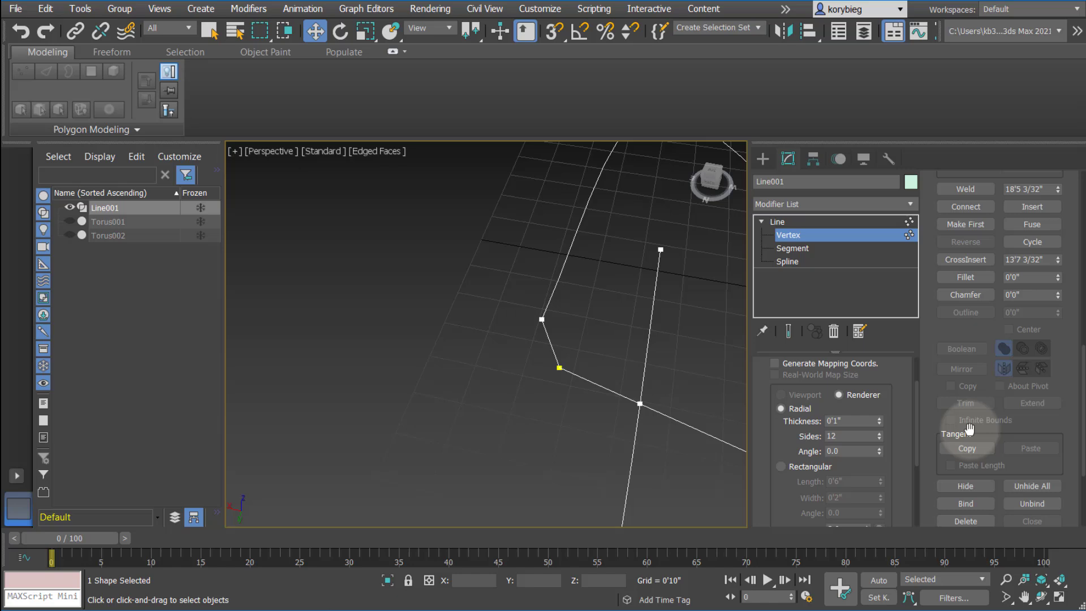
# At Segment level, use Refine to insert two vertices along the straight segment between the line crossing and the large fillet.
pyautogui.click(810, 249)
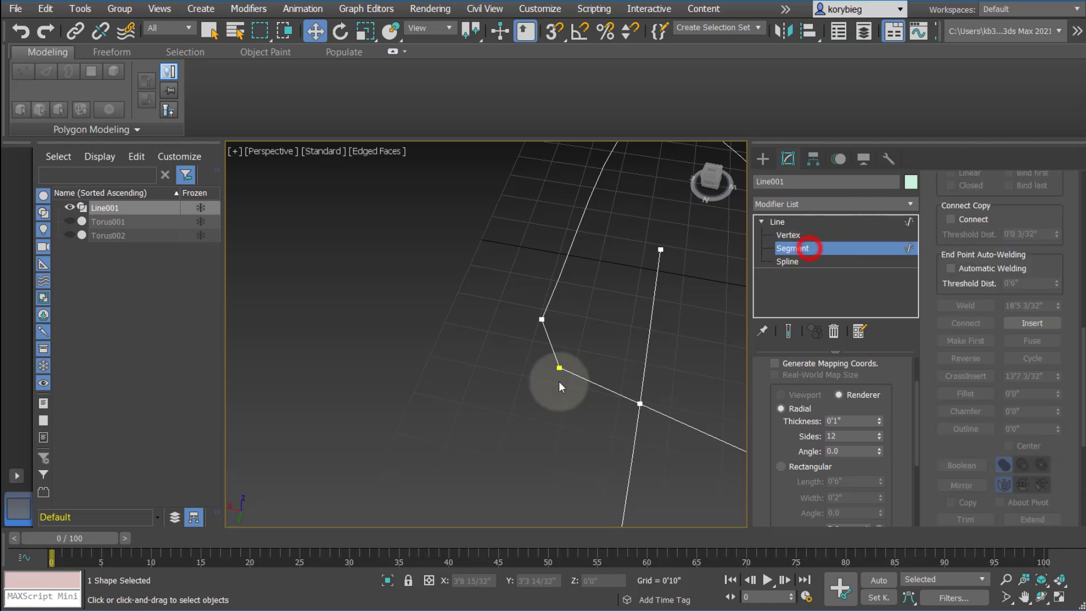
pyautogui.moveTo(553, 383); pyautogui.dragTo(546, 334, button='middle')
pyautogui.moveTo(641, 473); pyautogui.dragTo(617, 327)
pyautogui.moveTo(616, 328); pyautogui.dragTo(503, 343, button='middle')
pyautogui.moveTo(1059, 253); pyautogui.dragTo(1036, 447)
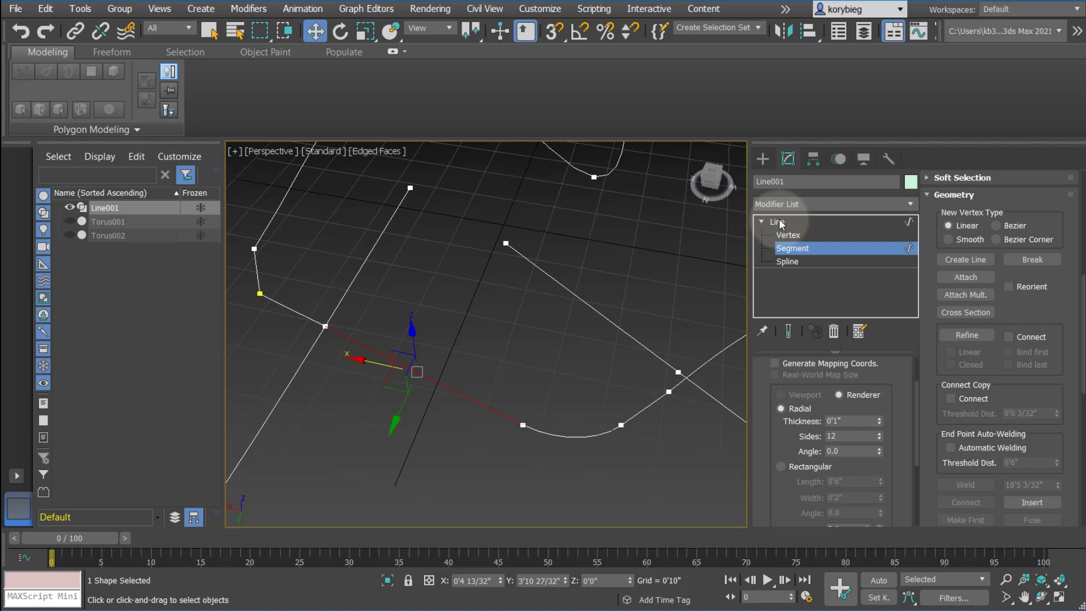
pyautogui.click(1009, 337)
pyautogui.click(967, 335)
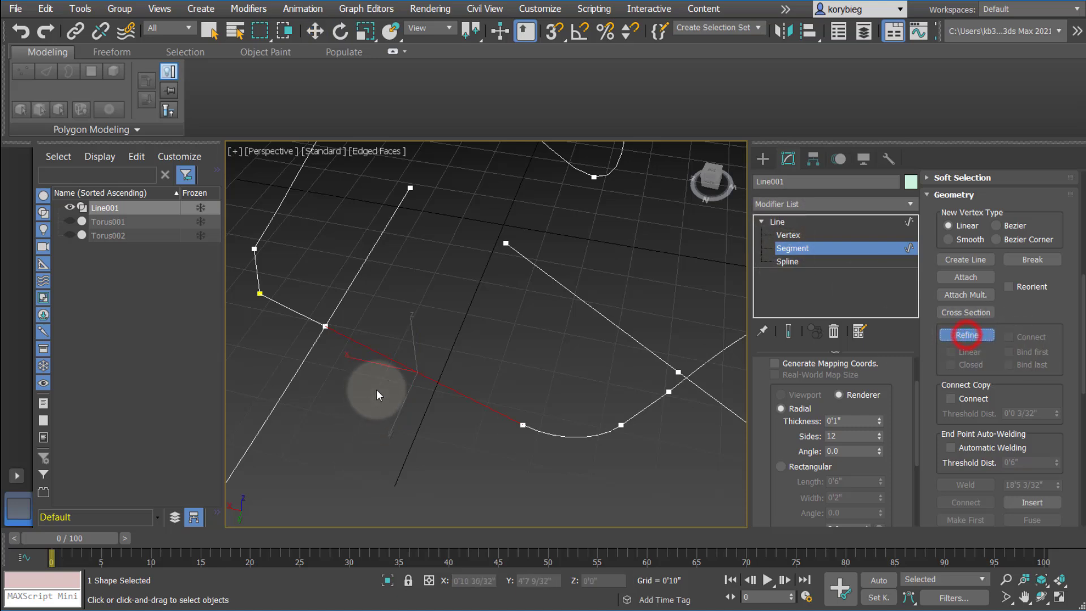
pyautogui.click(428, 377)
pyautogui.click(466, 396)
pyautogui.click(968, 346)
# Delete the refined vertex nearer the large fillet at Vertex level.
pyautogui.press('w')
pyautogui.moveTo(414, 335); pyautogui.dragTo(438, 386)
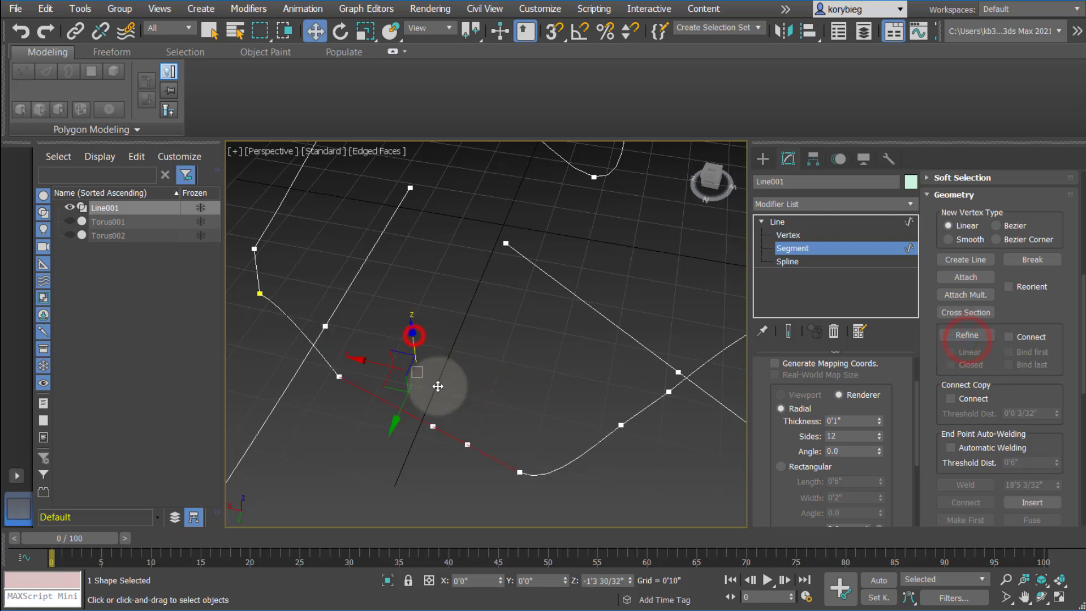
pyautogui.click(789, 234)
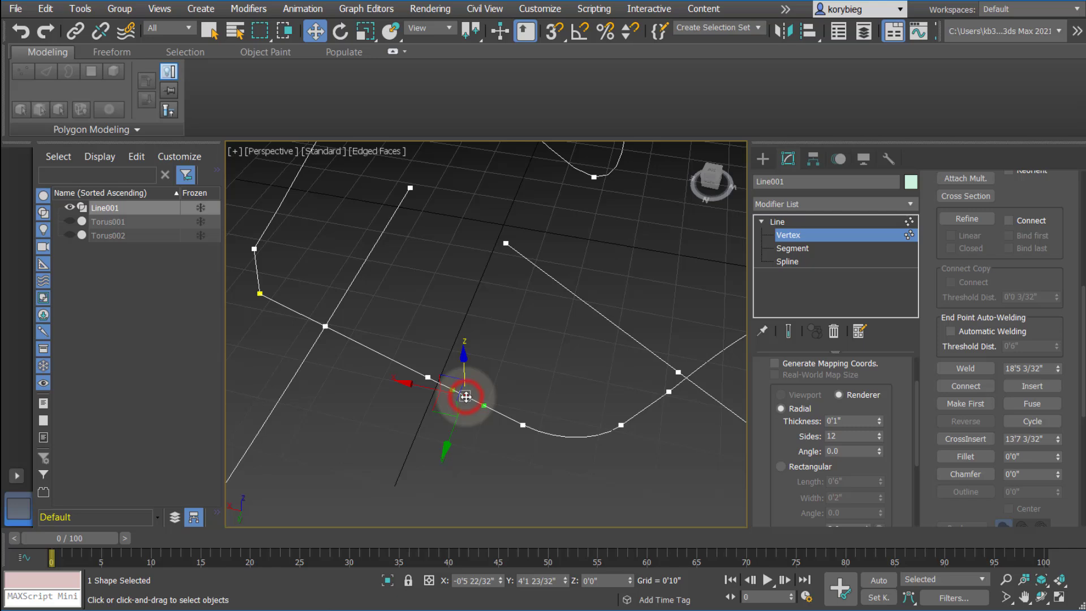
pyautogui.press('Delete')
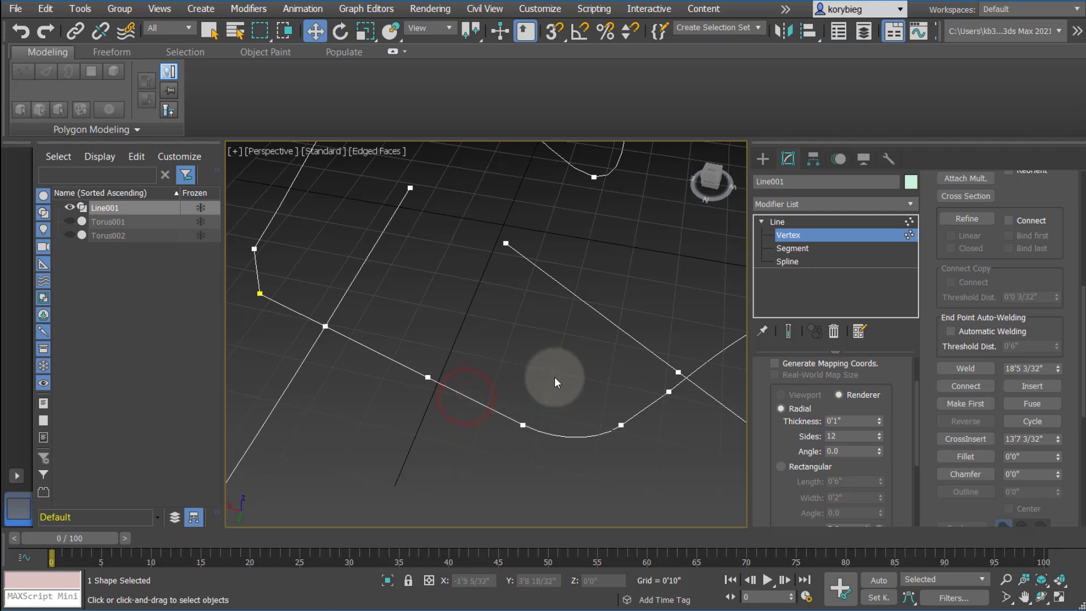
# Divide the outer segment of the added line that crosses beside the large fillet, using 3 divisions.
pyautogui.click(793, 248)
pyautogui.moveTo(679, 368); pyautogui.dragTo(519, 362, button='middle')
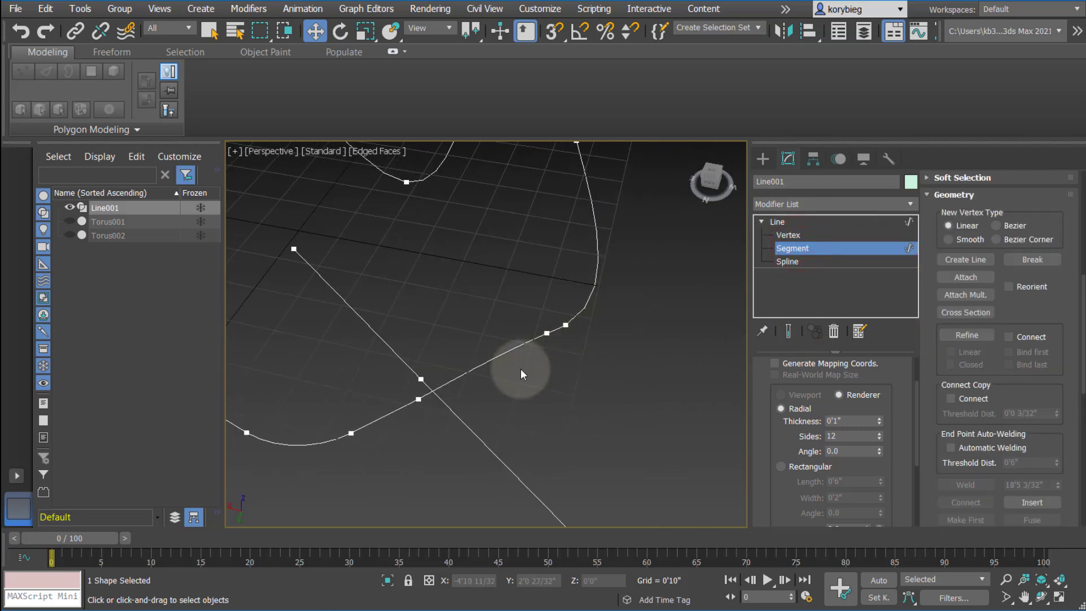
pyautogui.moveTo(612, 463); pyautogui.dragTo(558, 405, button='middle')
pyautogui.moveTo(1041, 393); pyautogui.dragTo(1001, 243)
pyautogui.moveTo(958, 461); pyautogui.dragTo(927, 210)
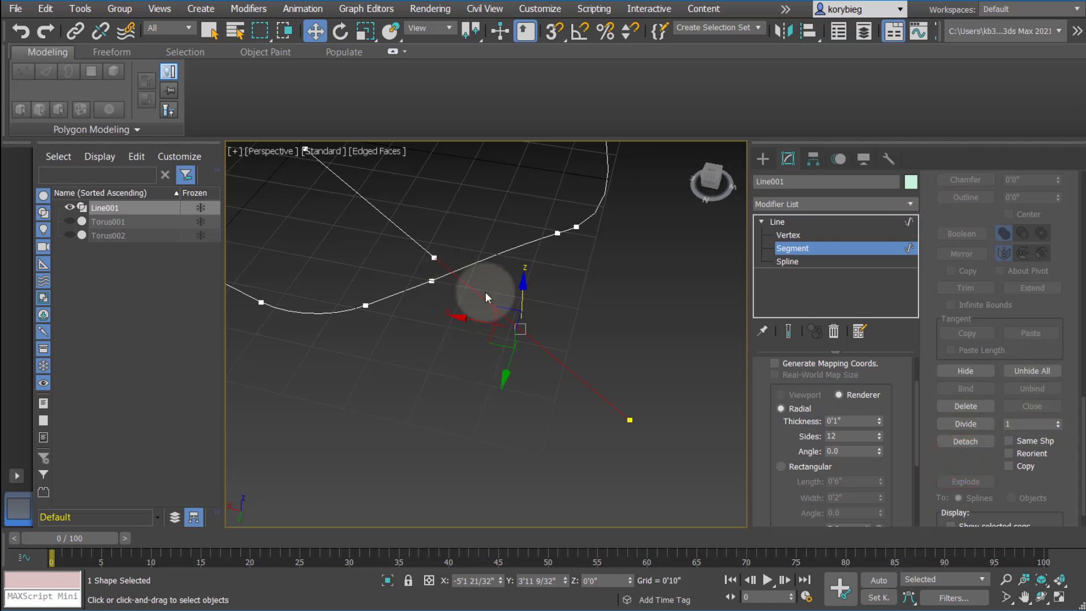
pyautogui.click(1057, 423)
pyautogui.click(1057, 422)
pyautogui.click(966, 424)
pyautogui.keyDown('alt'); pyautogui.moveTo(591, 417); pyautogui.dragTo(534, 347, button='middle'); pyautogui.keyUp('alt')
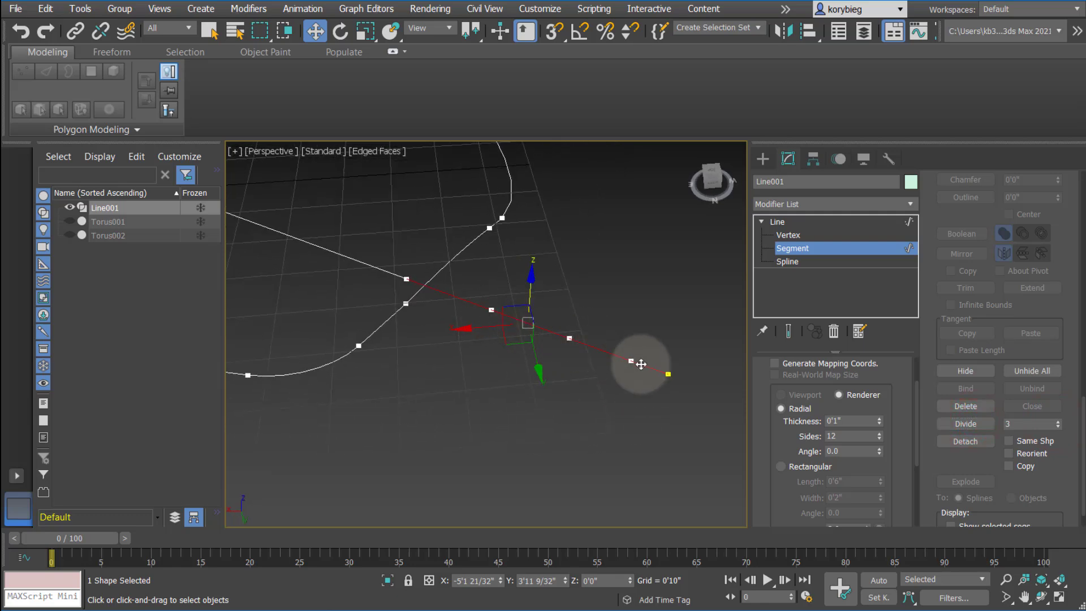
# Select the two end vertices of the added line's outer segment and convert them to Corner.
pyautogui.click(789, 224)
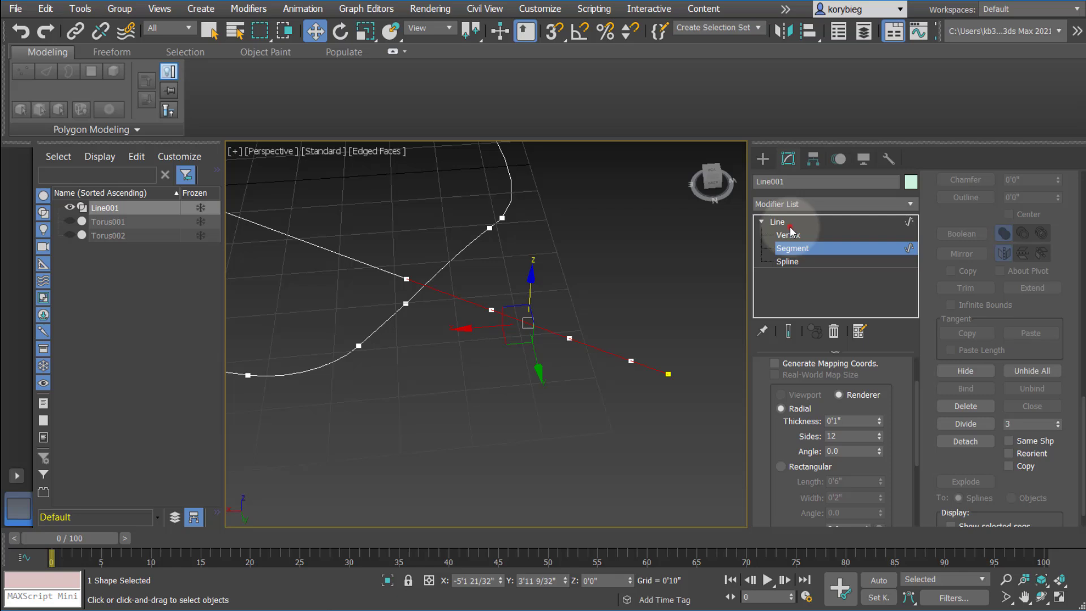
pyautogui.click(793, 240)
pyautogui.click(666, 374)
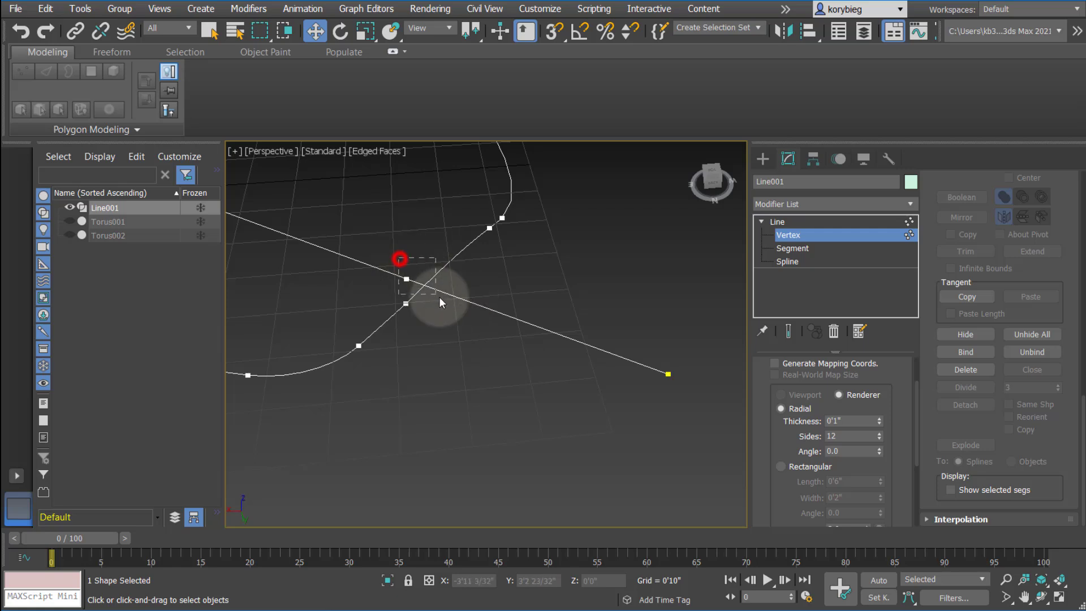
pyautogui.moveTo(702, 411); pyautogui.dragTo(702, 411)
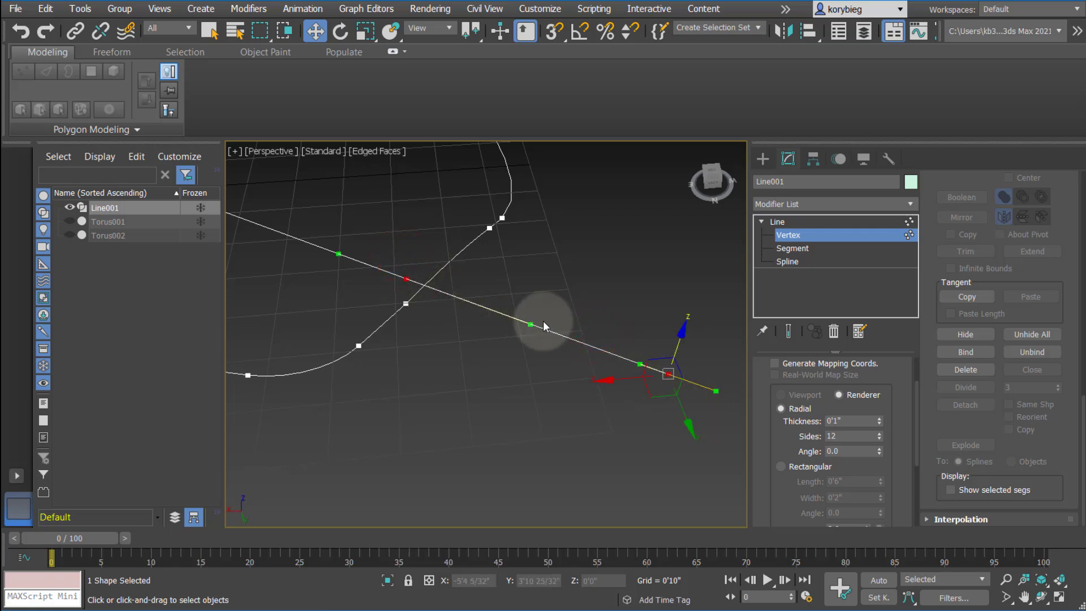
pyautogui.rightClick(667, 369)
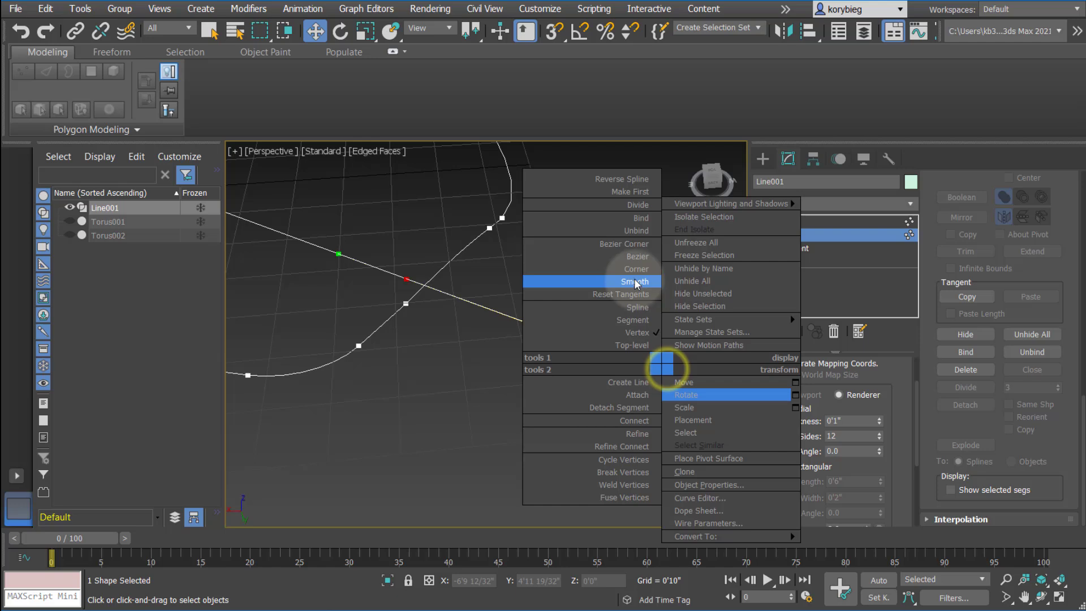
pyautogui.click(633, 276)
# Divide the added line's outer segment again with the Divide value of 3, now between its Corner vertices.
pyautogui.click(817, 248)
pyautogui.click(550, 295)
pyautogui.click(966, 504)
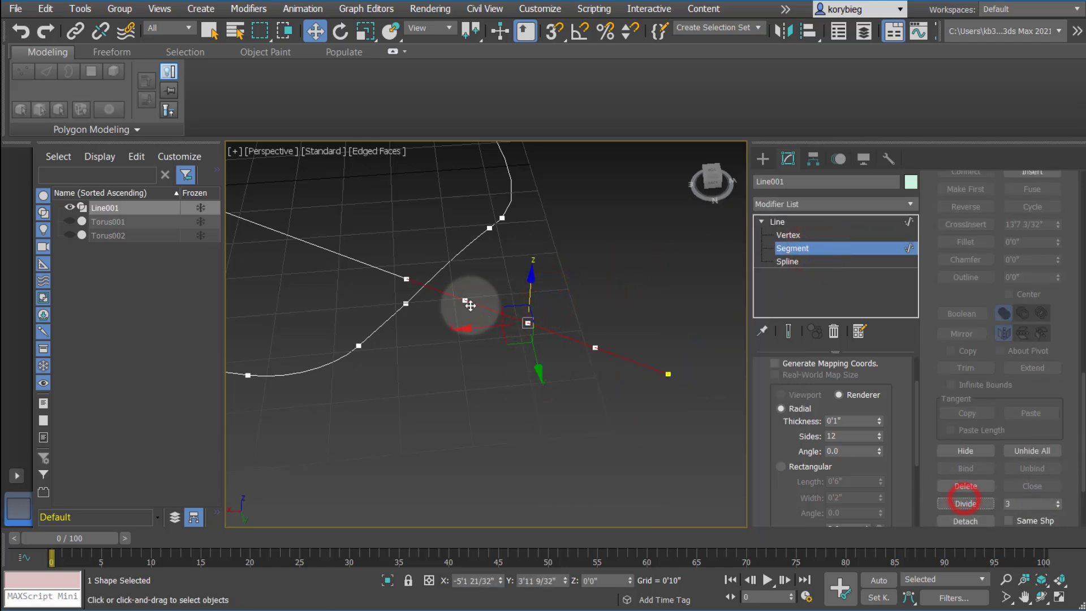
pyautogui.moveTo(541, 396); pyautogui.dragTo(500, 310, button='middle')
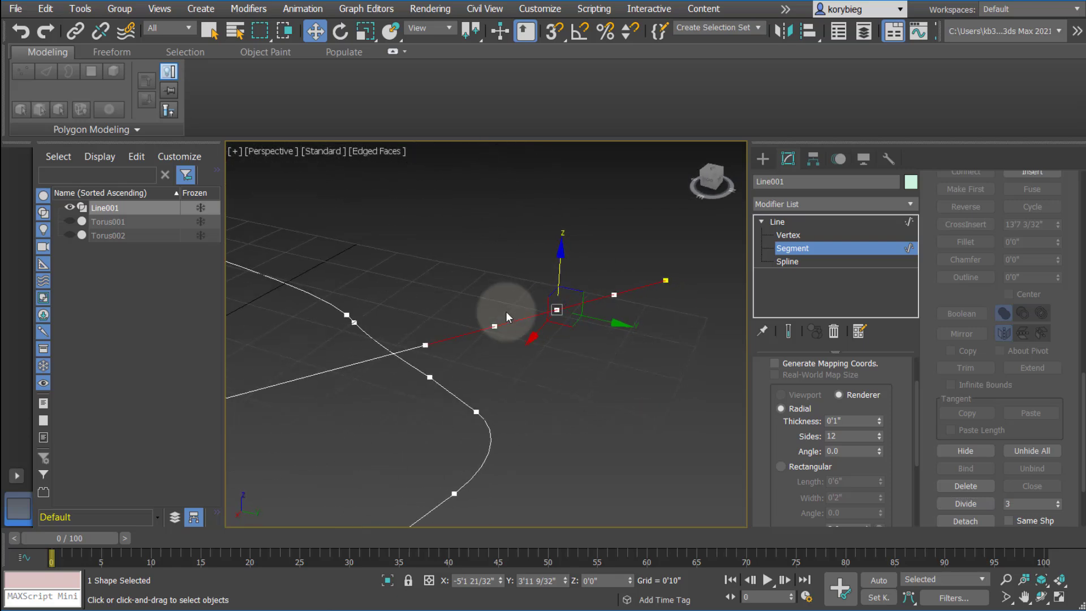
pyautogui.keyDown('alt'); pyautogui.moveTo(572, 358); pyautogui.dragTo(569, 335, button='middle'); pyautogui.keyUp('alt')
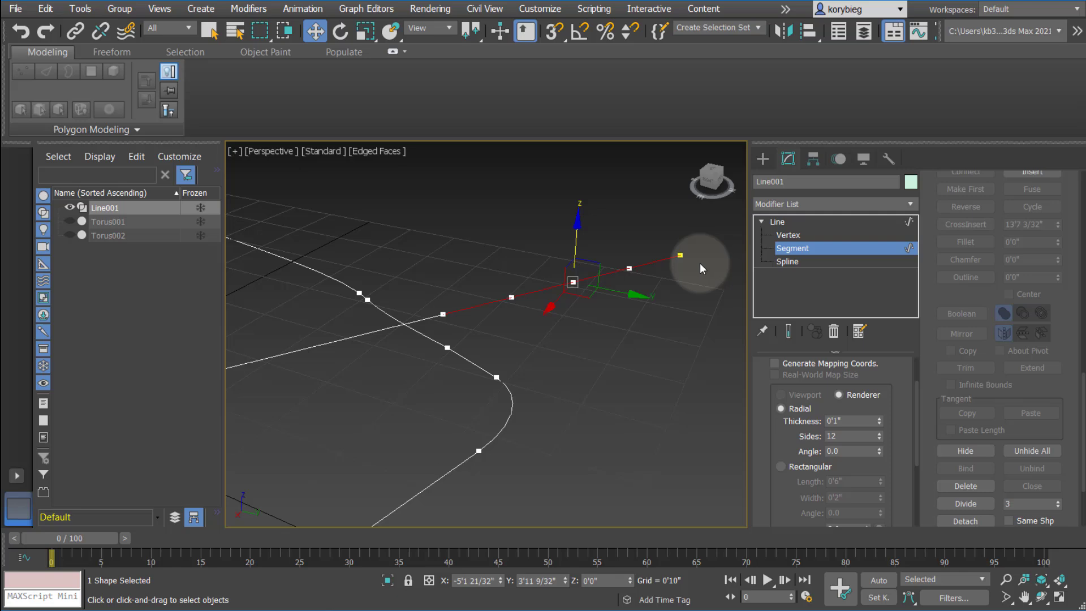
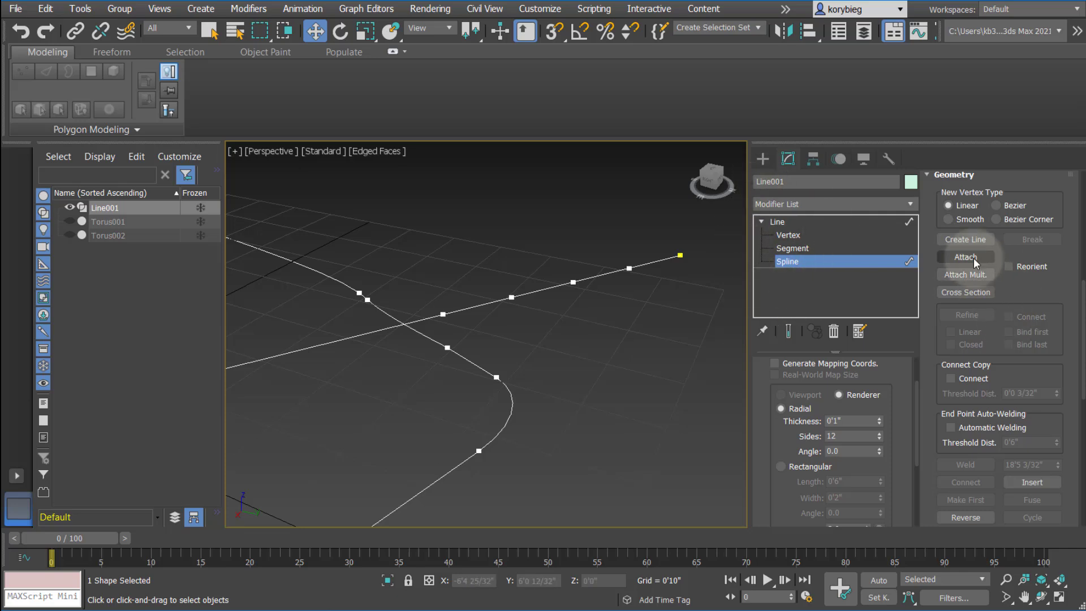
# Select only the closed spline at Spline level and create an inward offset copy with Outline.
pyautogui.moveTo(1009, 298); pyautogui.dragTo(993, 185)
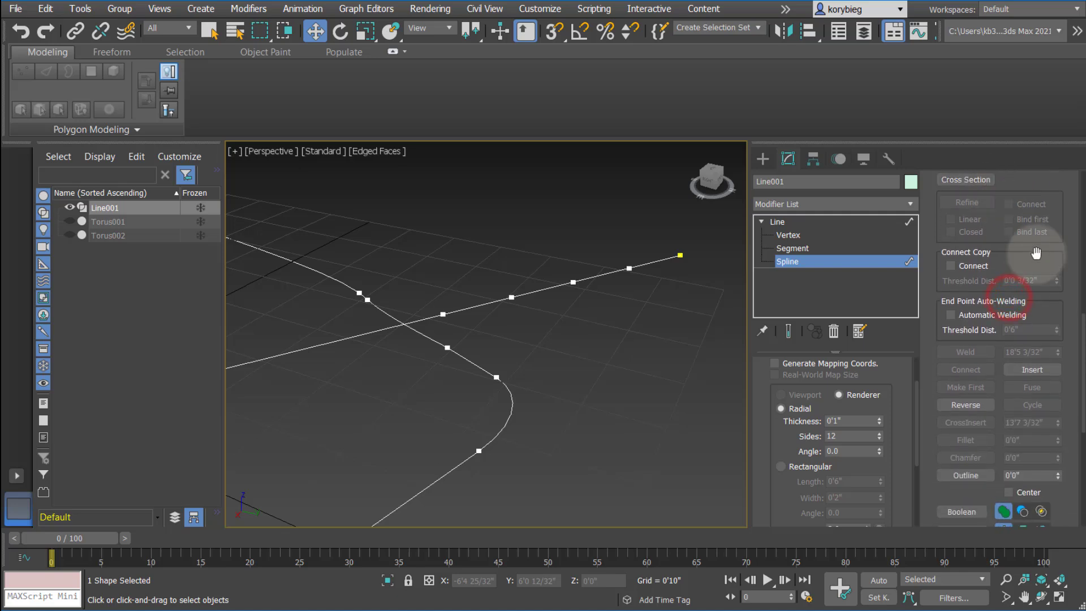
pyautogui.moveTo(1032, 278); pyautogui.dragTo(1020, 155)
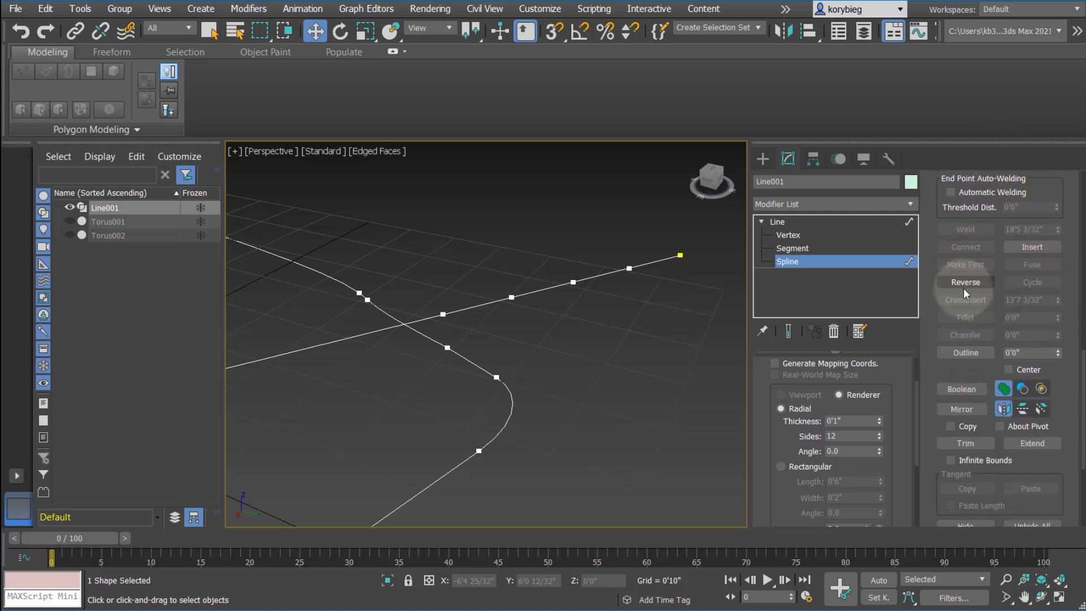
pyautogui.click(962, 353)
pyautogui.moveTo(590, 412); pyautogui.dragTo(639, 378)
pyautogui.scroll(-2, 640, 377)
pyautogui.moveTo(631, 446); pyautogui.dragTo(599, 388)
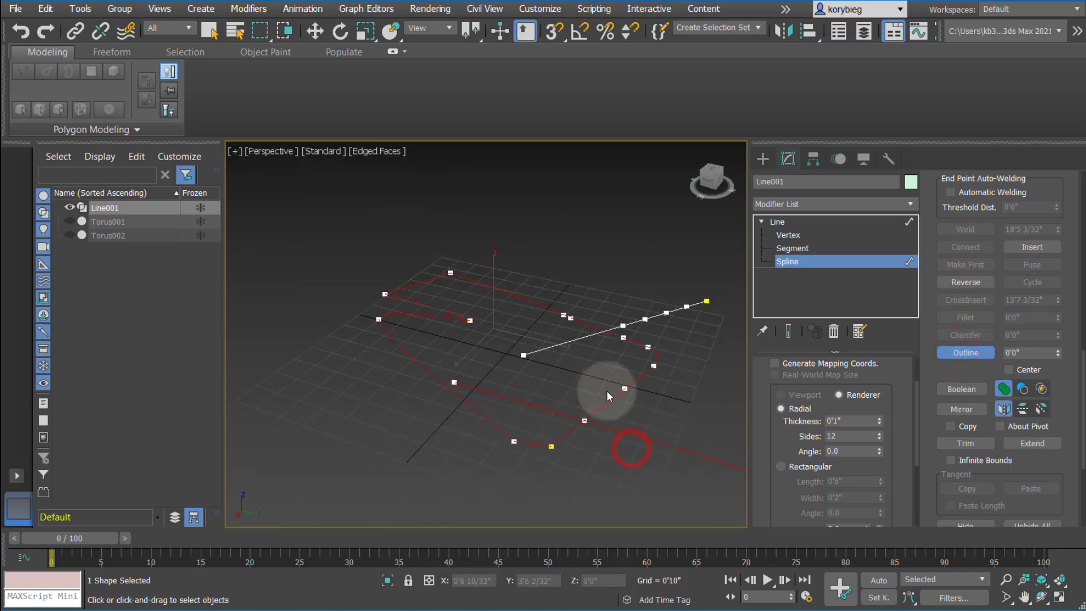
pyautogui.keyDown('alt'); pyautogui.moveTo(606, 391); pyautogui.dragTo(645, 404, button='middle'); pyautogui.keyUp('alt')
pyautogui.click(645, 399)
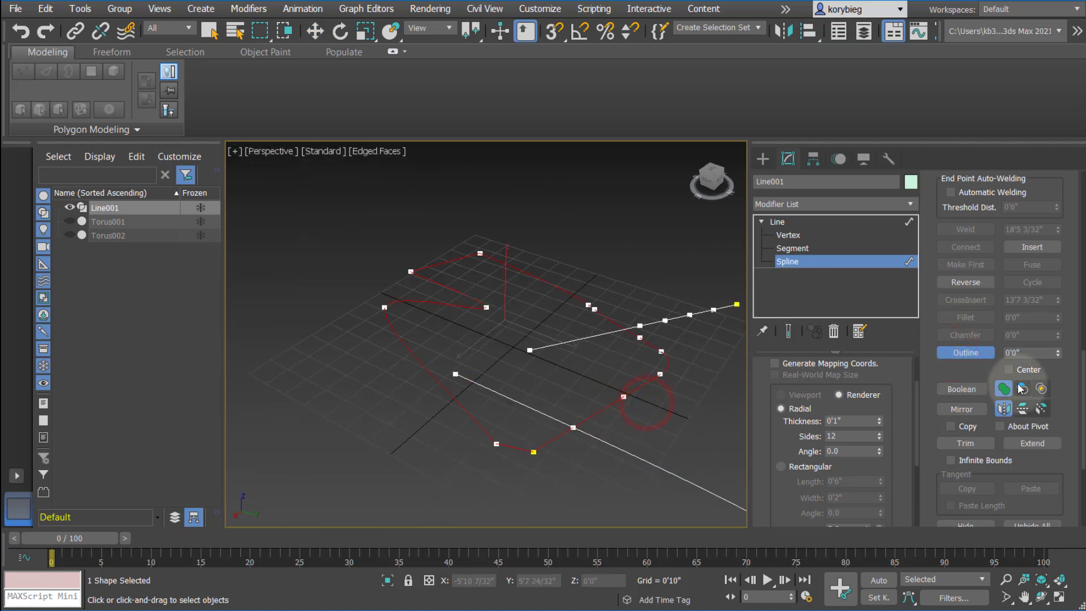
pyautogui.moveTo(1056, 353)
pyautogui.mouseDown()
pyautogui.moveTo(1056, 362)
pyautogui.moveTo(1051, 346)
pyautogui.mouseUp()
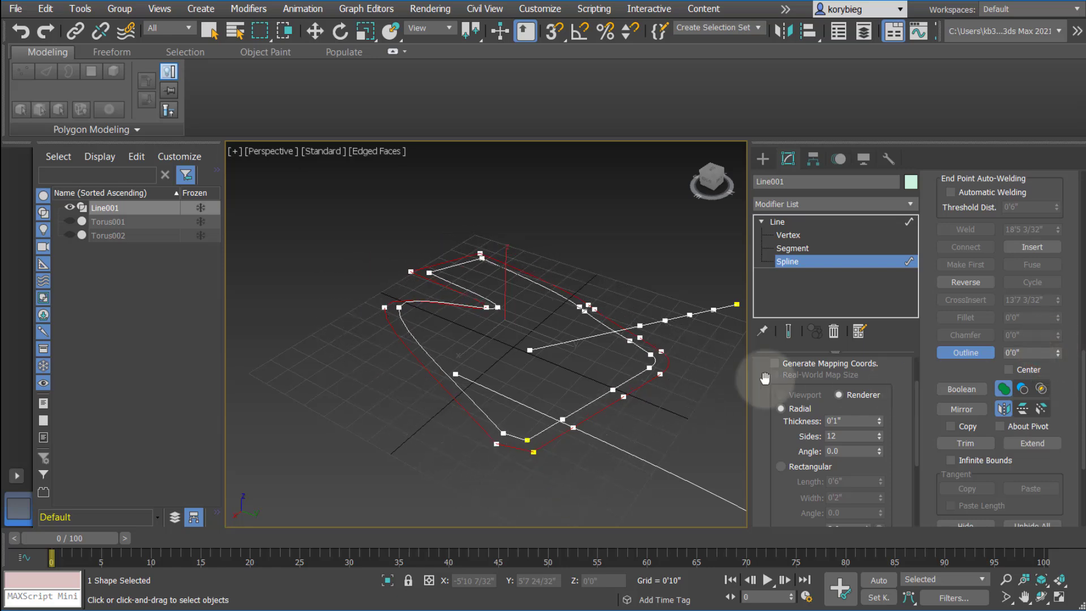
# Enable Infinite Bounds and extend the inner end of the divided straight line toward the other open line.
pyautogui.moveTo(706, 396); pyautogui.dragTo(491, 347, button='middle')
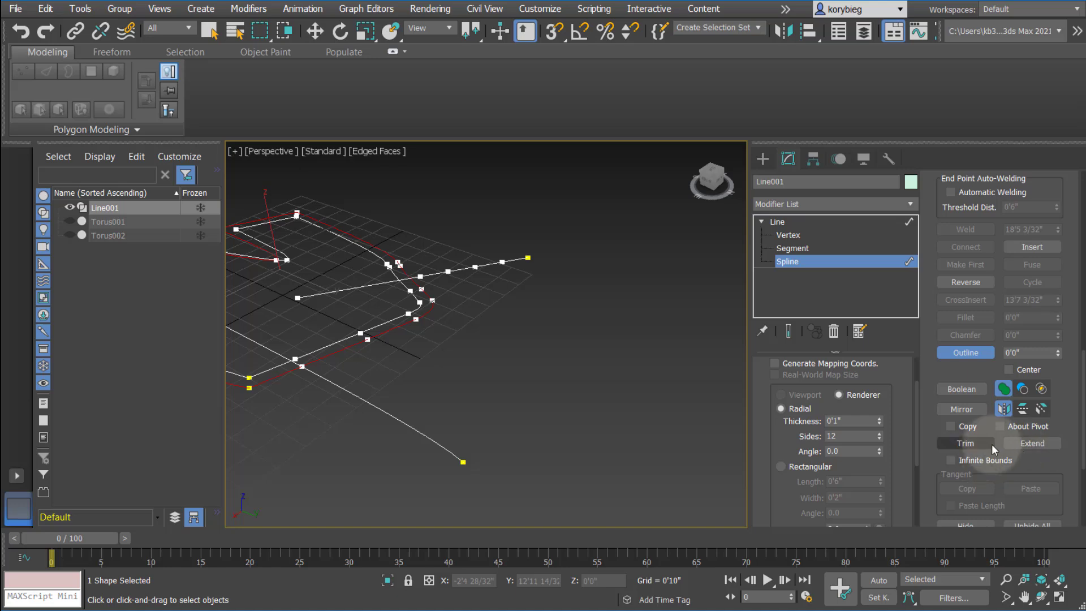
pyautogui.keyDown('alt'); pyautogui.moveTo(495, 462); pyautogui.dragTo(485, 471, button='middle'); pyautogui.keyUp('alt')
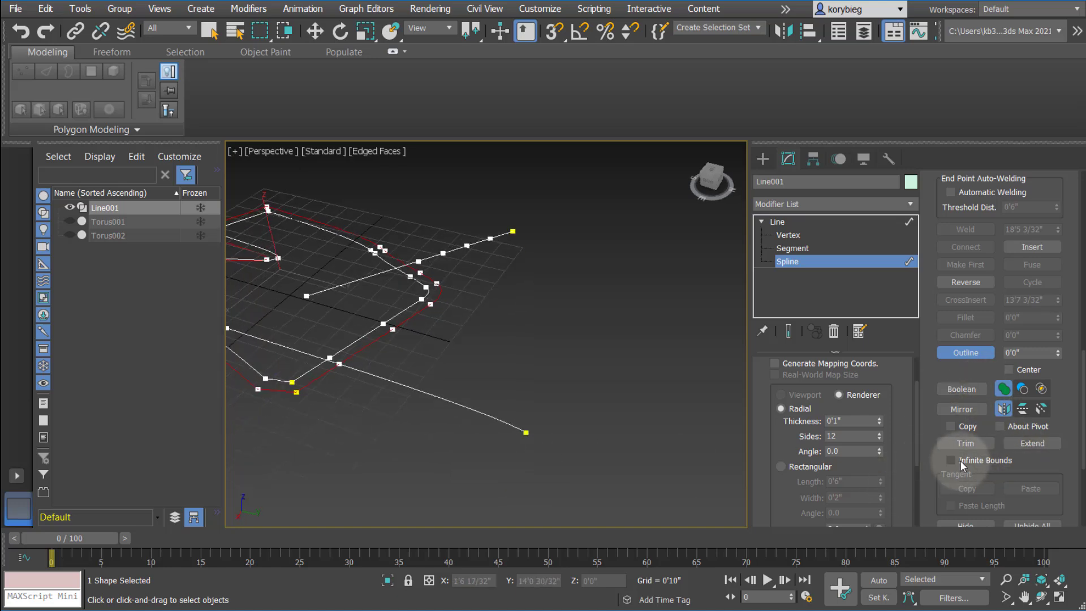
pyautogui.moveTo(497, 434); pyautogui.dragTo(565, 444, button='middle')
pyautogui.keyDown('alt'); pyautogui.moveTo(504, 272); pyautogui.dragTo(507, 314, button='middle'); pyautogui.keyUp('alt')
pyautogui.keyDown('alt'); pyautogui.moveTo(424, 360); pyautogui.dragTo(484, 402, button='middle'); pyautogui.keyUp('alt')
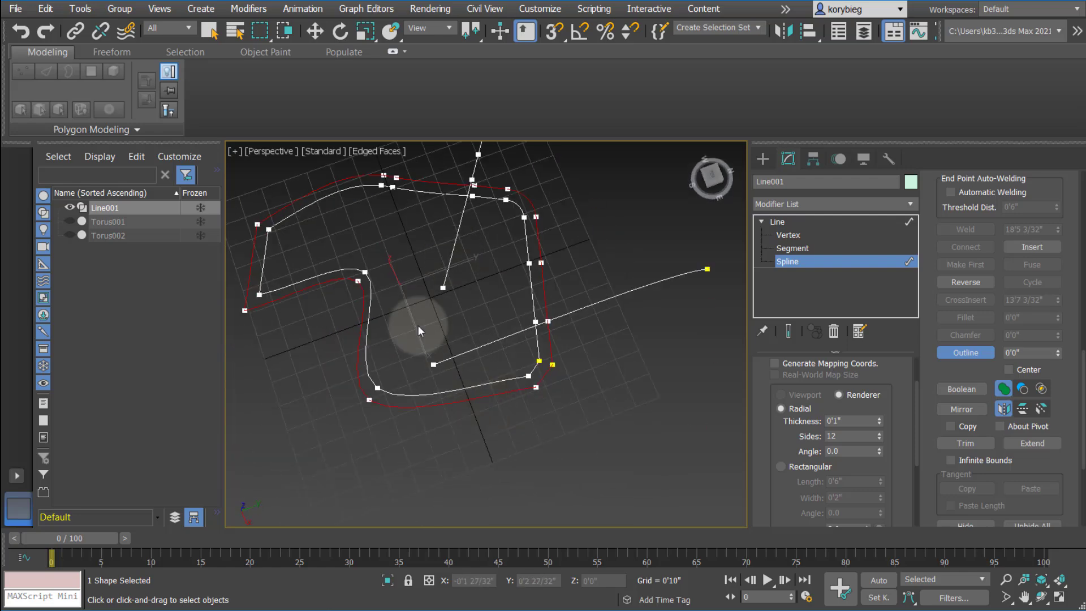
pyautogui.scroll(3, 419, 325)
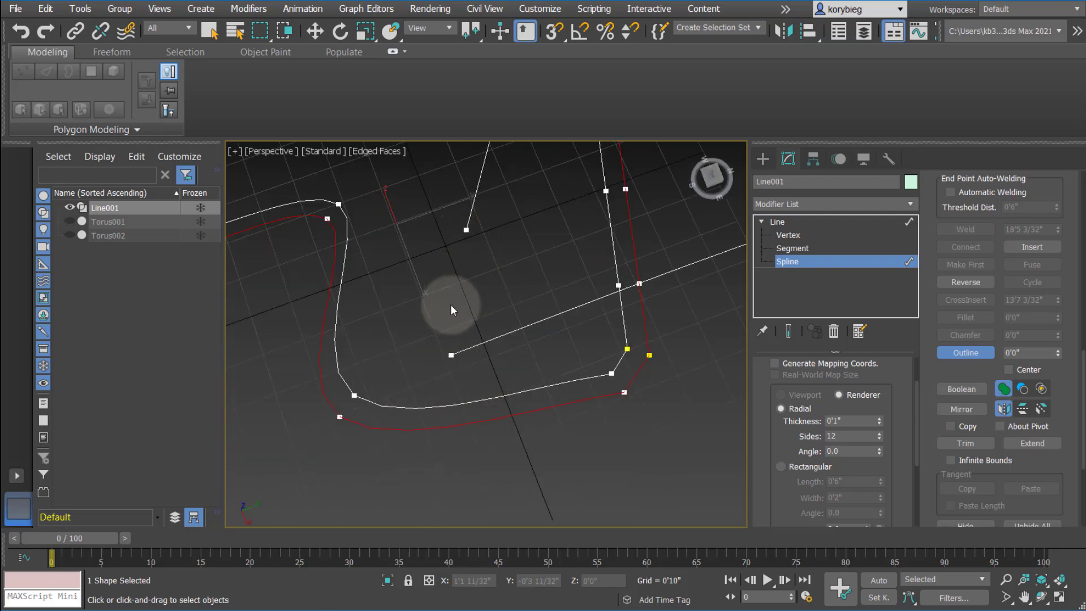
pyautogui.click(951, 460)
pyautogui.click(1028, 443)
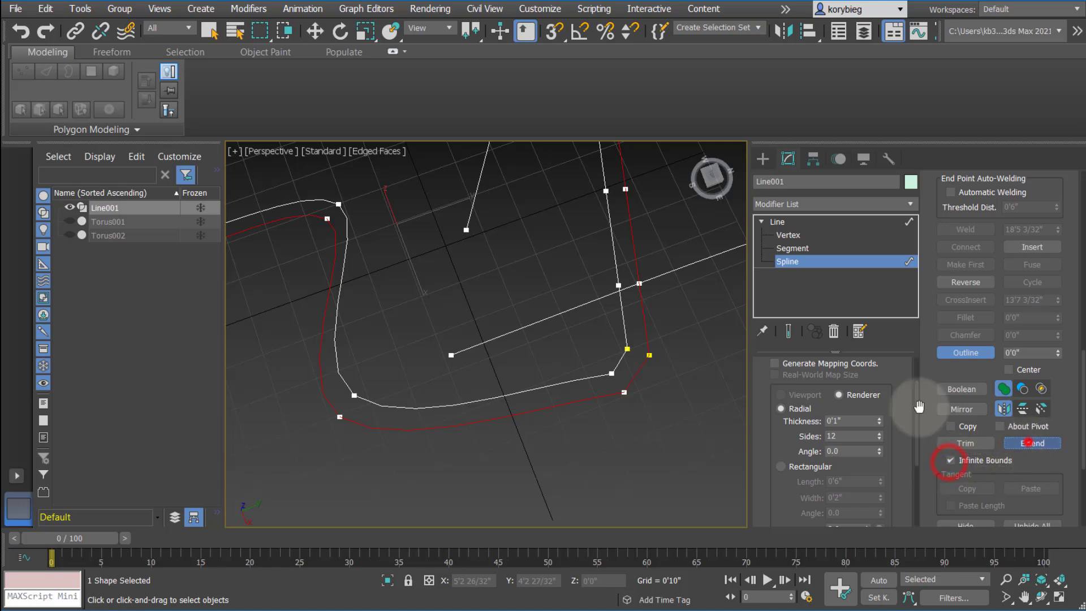
pyautogui.click(474, 215)
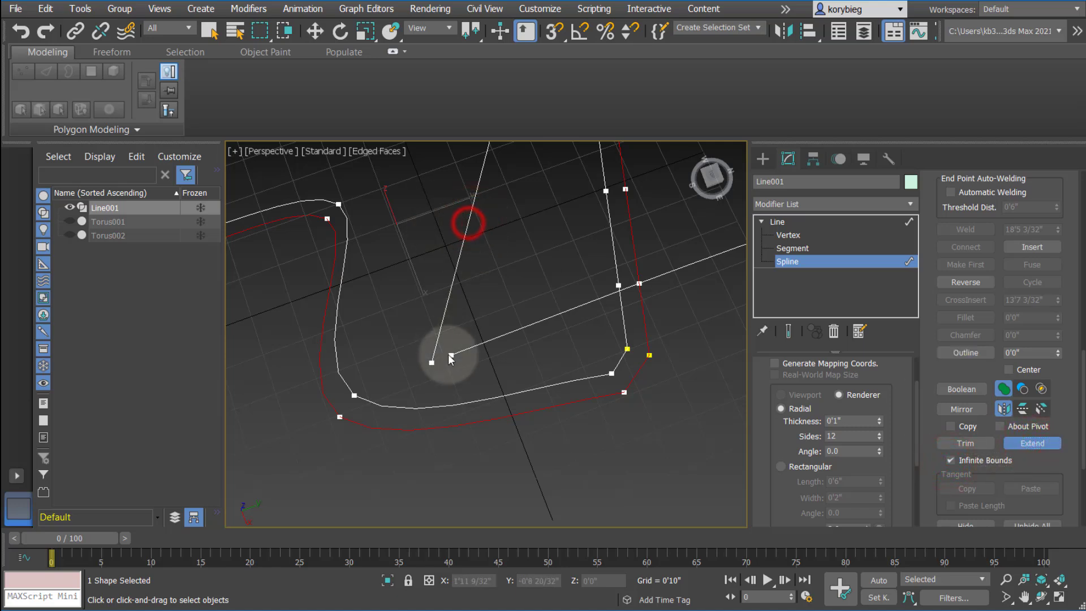
# Trim the portions of both open lines that overhang the outer closed spline, keeping Infinite Bounds enabled.
pyautogui.keyDown('alt'); pyautogui.moveTo(465, 353); pyautogui.dragTo(463, 384, button='middle'); pyautogui.keyUp('alt')
pyautogui.keyDown('alt'); pyautogui.moveTo(533, 345); pyautogui.dragTo(547, 348, button='middle'); pyautogui.keyUp('alt')
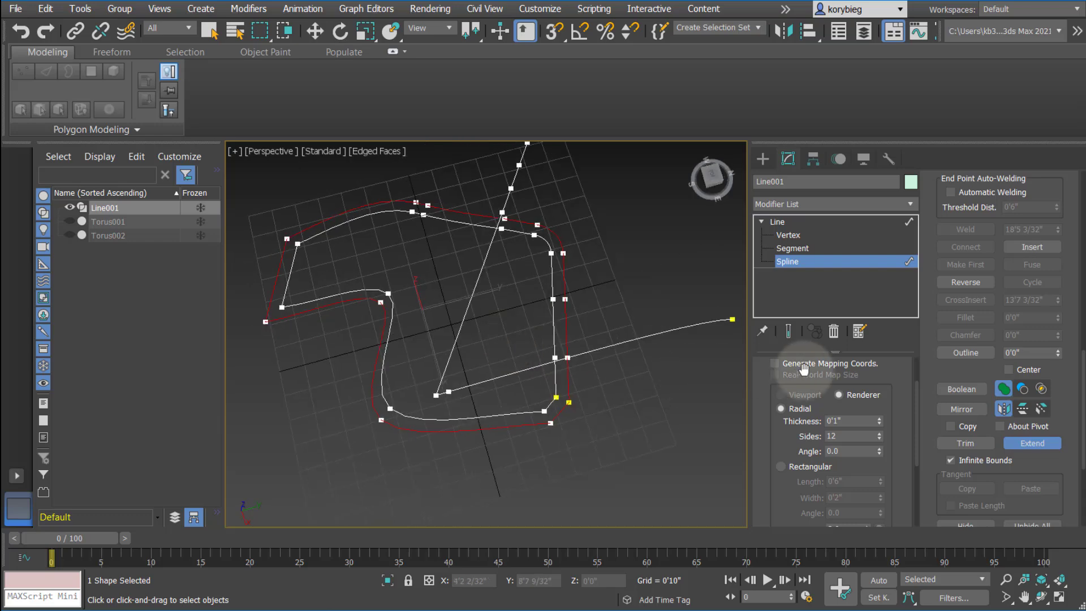
pyautogui.click(966, 443)
pyautogui.keyDown('alt'); pyautogui.moveTo(660, 332); pyautogui.dragTo(581, 317, button='middle'); pyautogui.keyUp('alt')
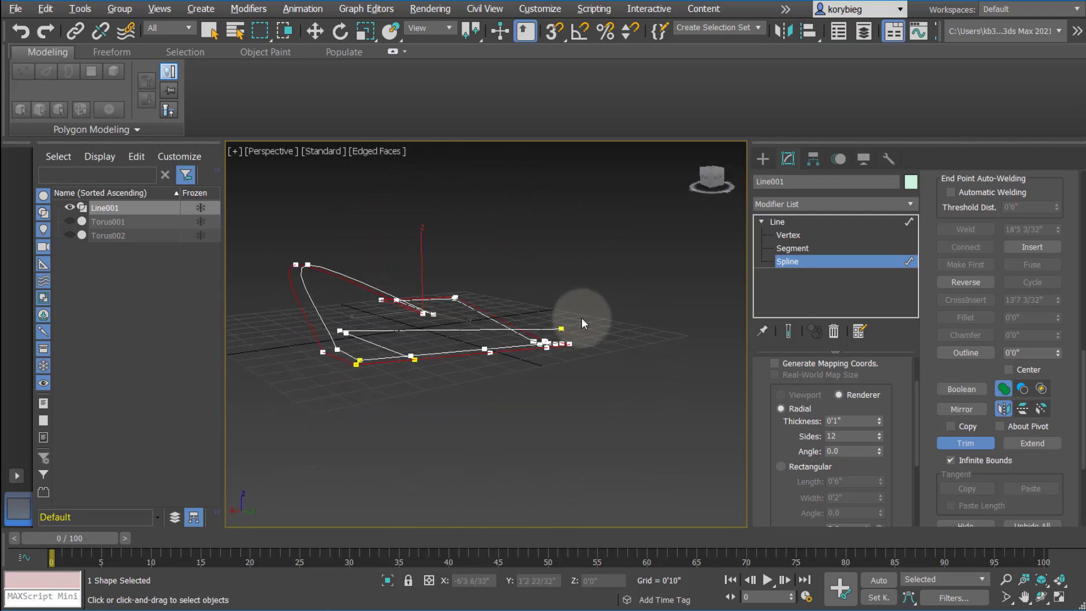
# Examine the trimmed shape and the remaining Spline-level geometry tools, such as Boolean, Mirror, Detach, Explode and Cross Section.
pyautogui.scroll(5, 564, 334)
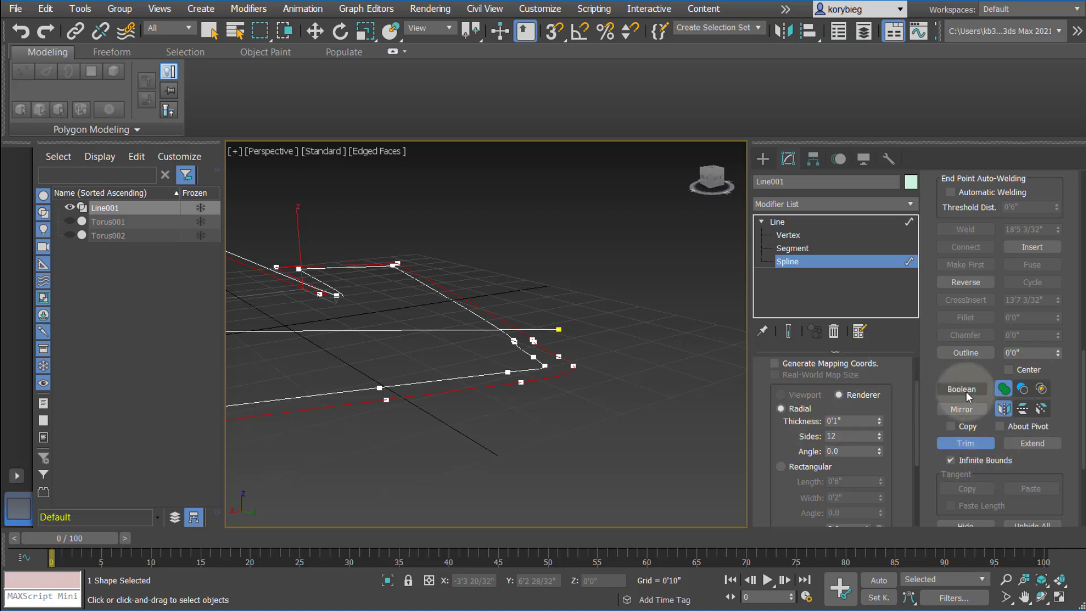
pyautogui.scroll(-5, 965, 392)
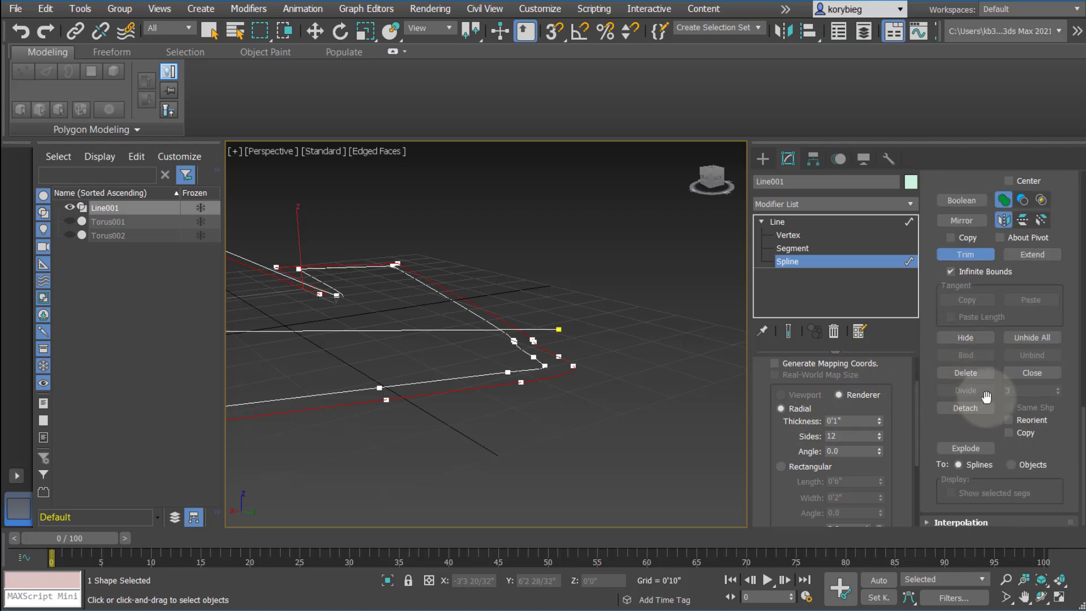
pyautogui.scroll(-1, 1014, 397)
pyautogui.scroll(6, 996, 340)
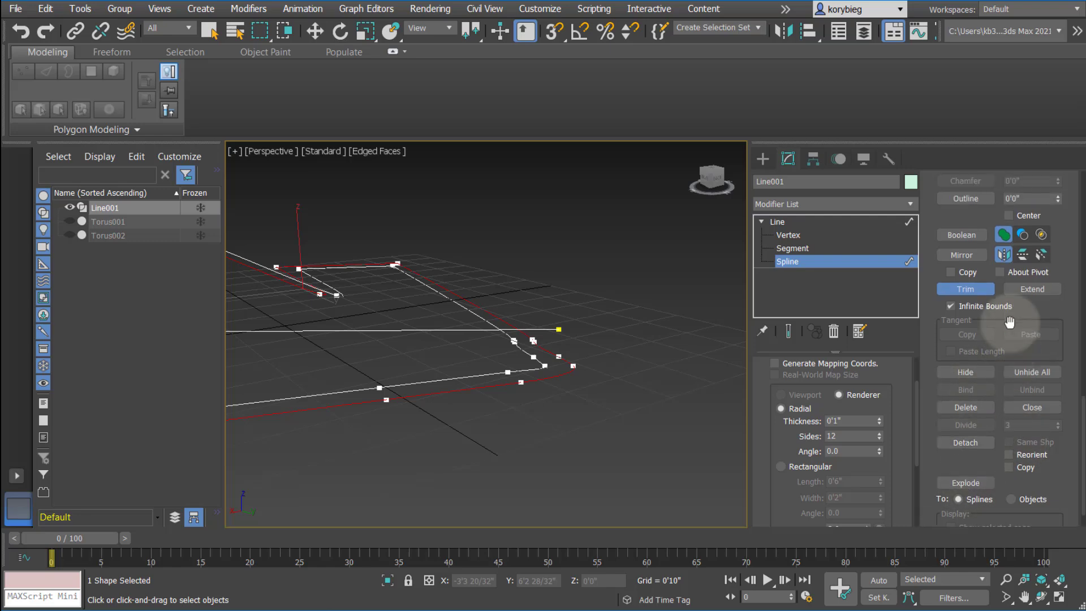
pyautogui.scroll(7, 994, 364)
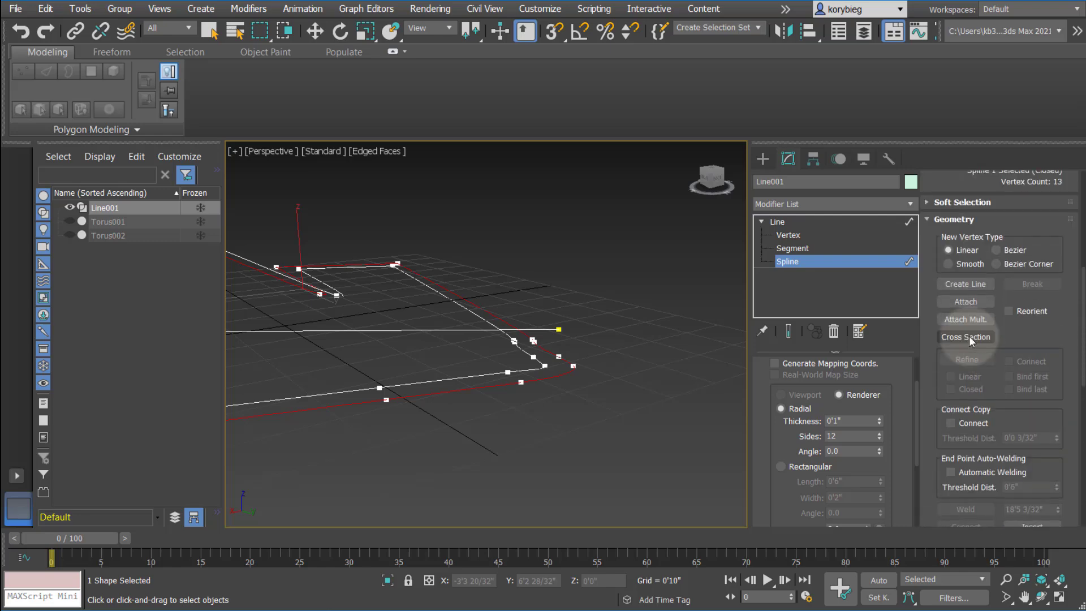
pyautogui.scroll(5, 516, 368)
pyautogui.scroll(-5, 671, 365)
pyautogui.keyDown('alt'); pyautogui.moveTo(648, 363); pyautogui.dragTo(563, 348, button='middle'); pyautogui.keyUp('alt')
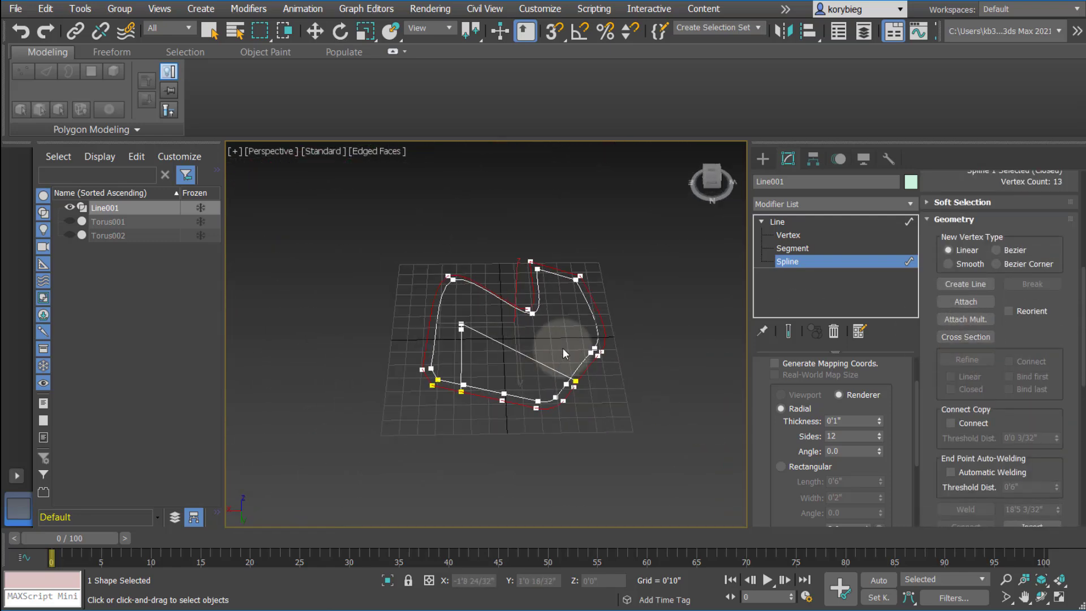